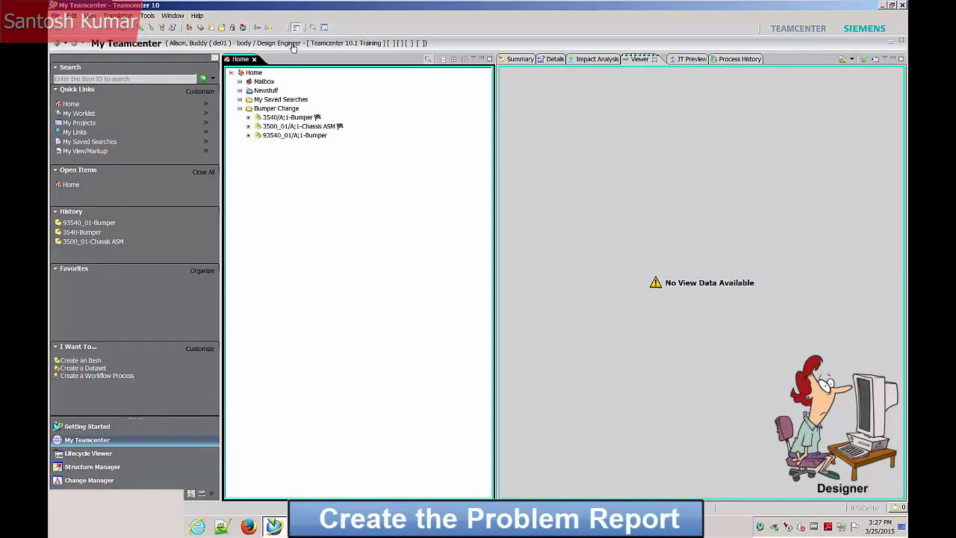
# Open User Settings on the Session tab, showing group body and role Design Engineer.
pyautogui.click(292, 44)
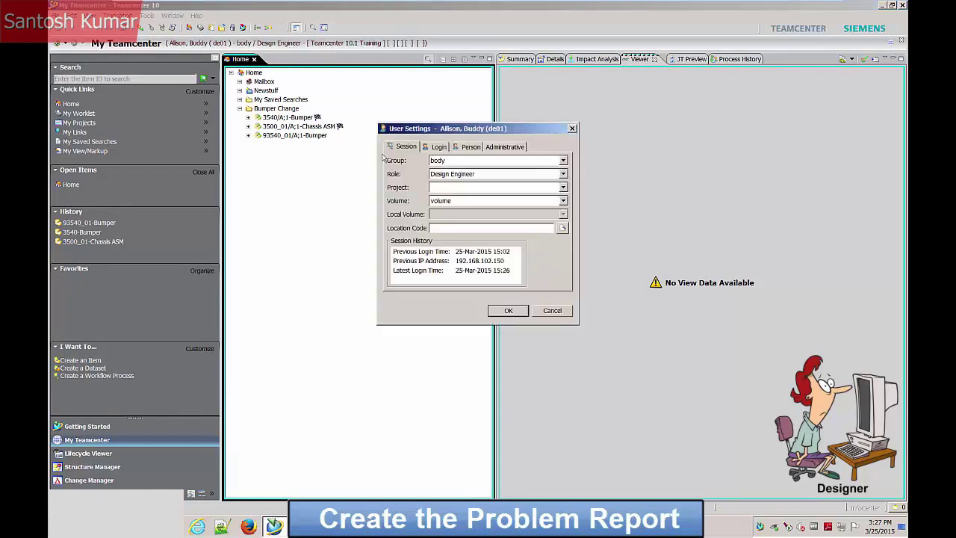
# Close User Settings and view the 3540 and 93540_01 bumpers rotated obliquely in the 3D Viewer.
pyautogui.click(524, 311)
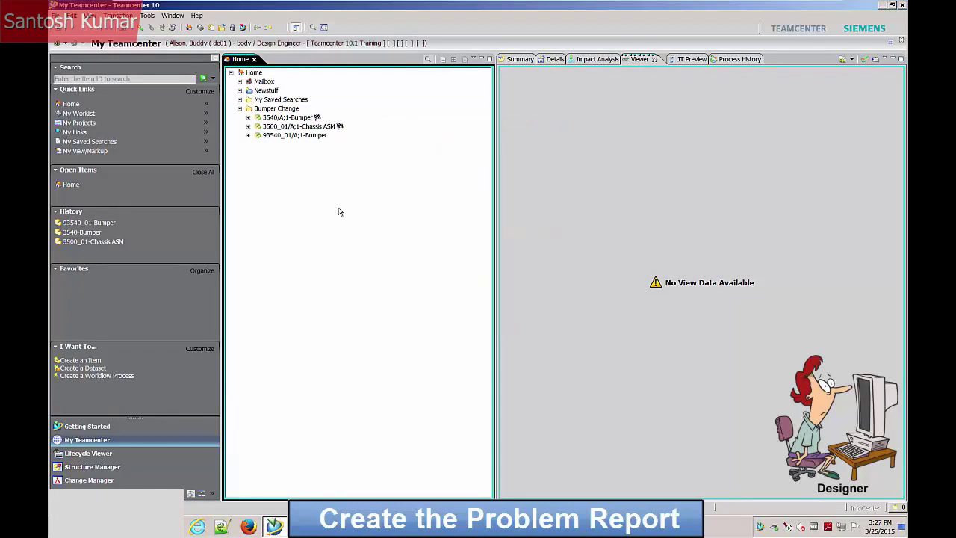
pyautogui.click(290, 118)
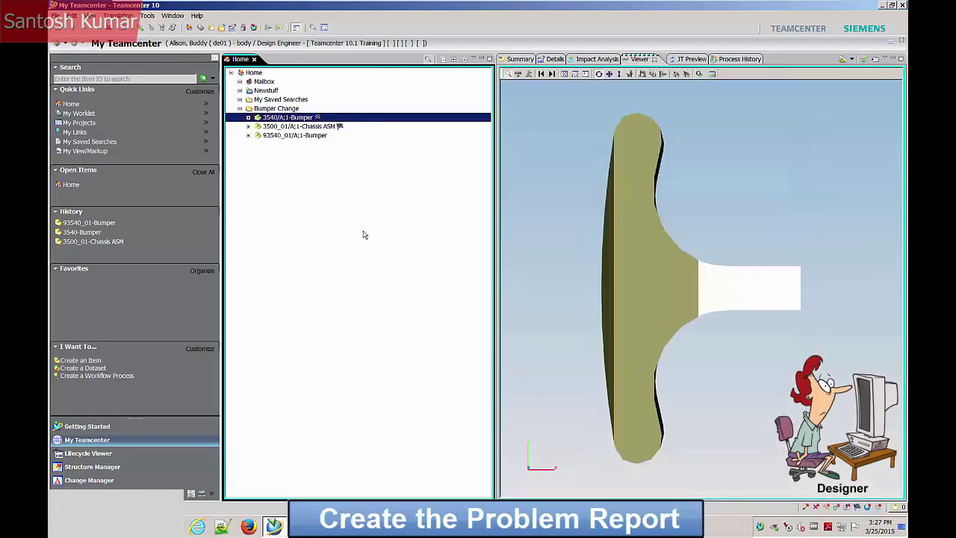
pyautogui.moveTo(713, 364); pyautogui.dragTo(787, 252)
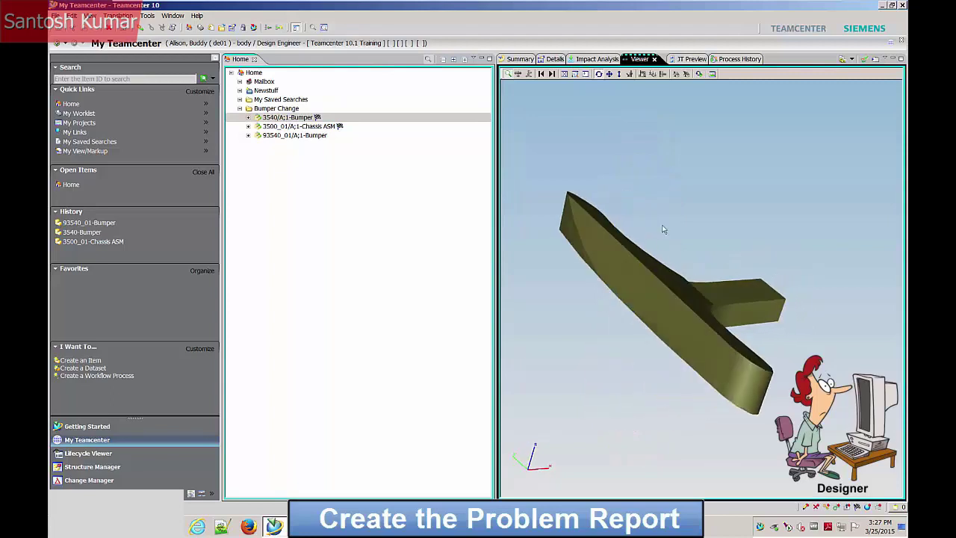
pyautogui.click(310, 138)
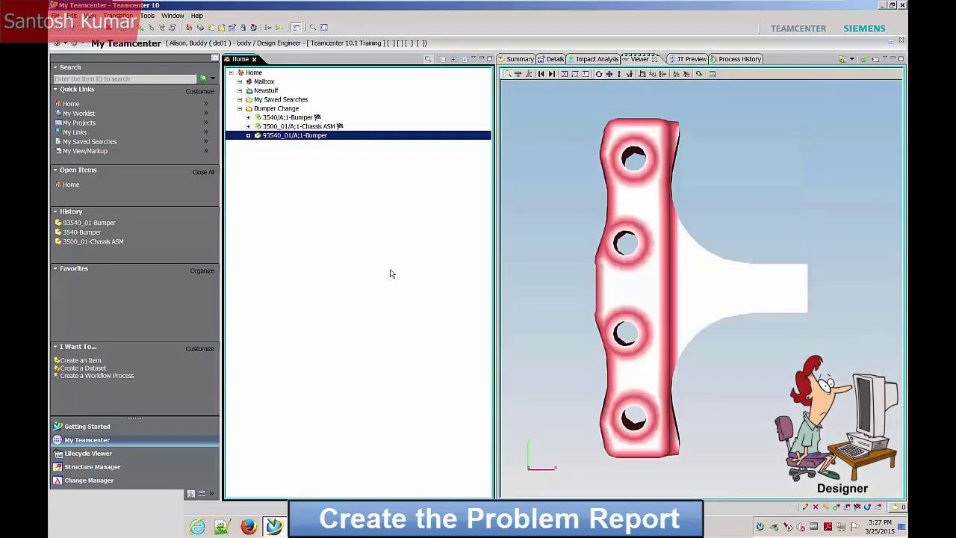
pyautogui.moveTo(743, 394); pyautogui.dragTo(826, 333)
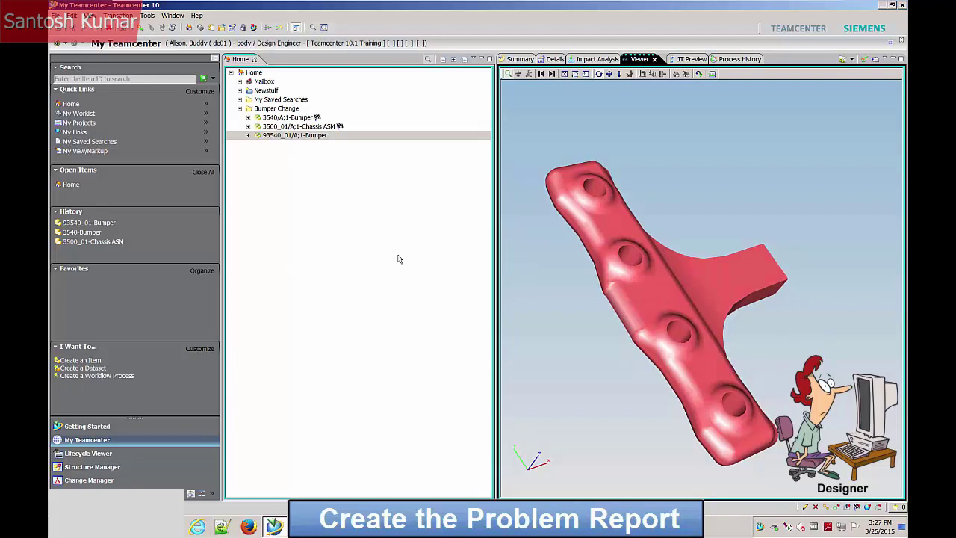
# Show the Summary tab for 3540/A;1-Bumper.
pyautogui.click(326, 144)
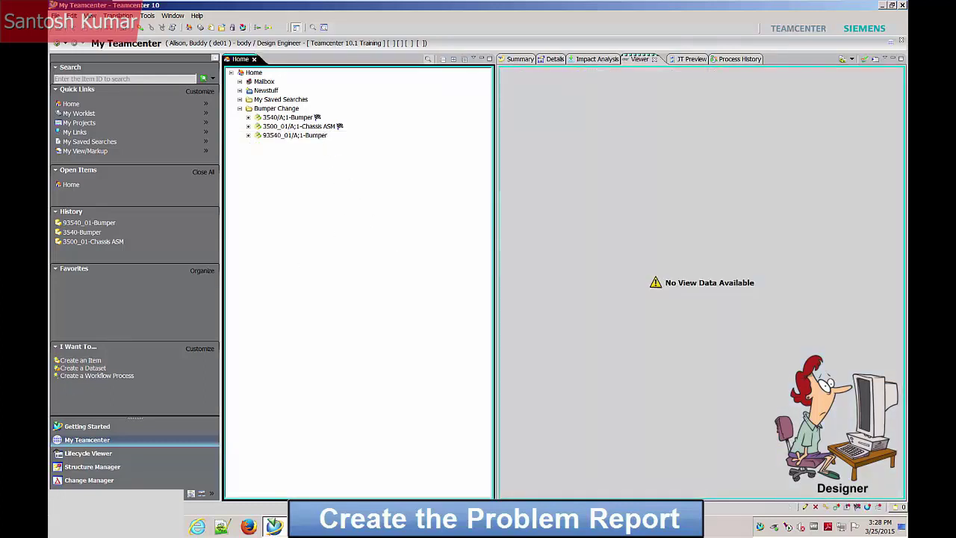
pyautogui.click(525, 60)
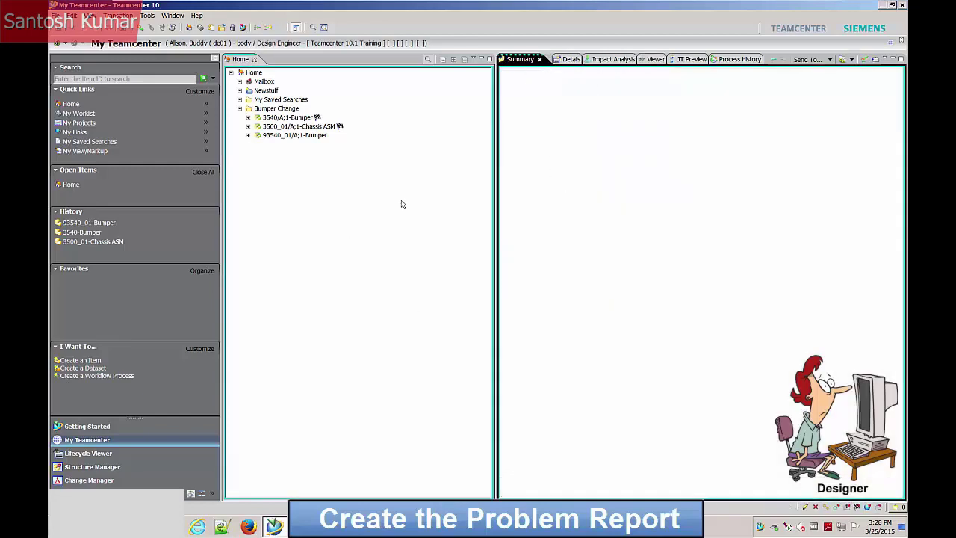
pyautogui.click(288, 117)
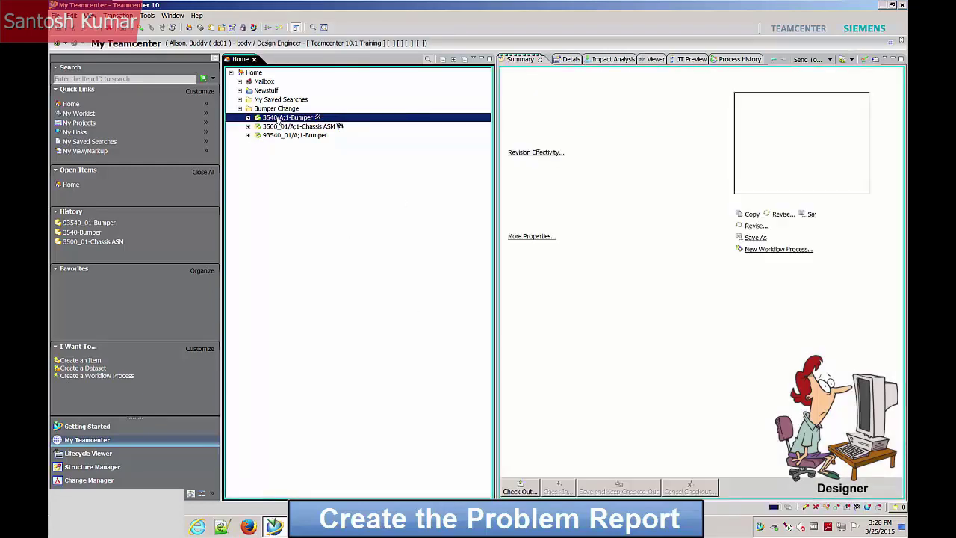
# Create Problem Report PR_1001, revision A, synopsis 'Bumper Change', against 3540/A;1-Bumper.
pyautogui.rightClick(278, 118)
pyautogui.click(321, 137)
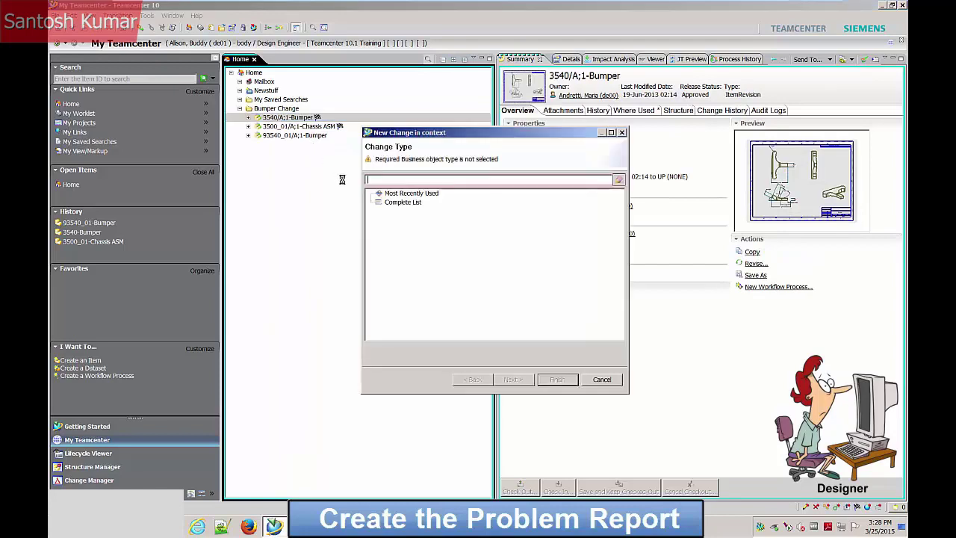
pyautogui.click(415, 237)
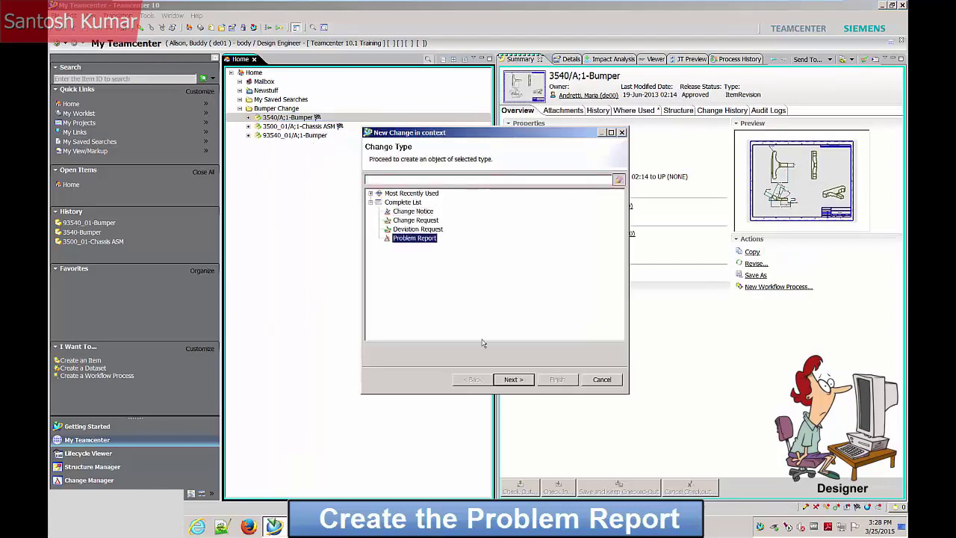
pyautogui.click(514, 379)
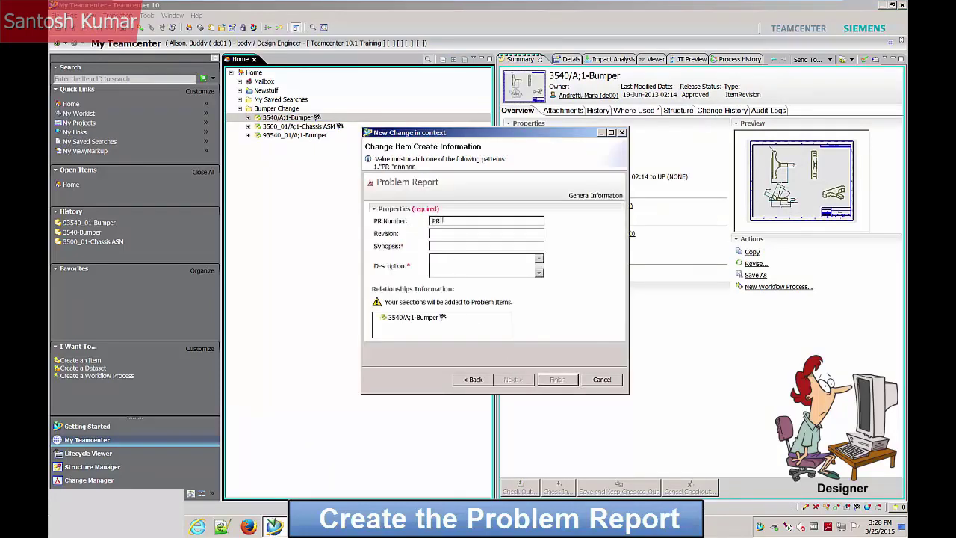
pyautogui.click(442, 233)
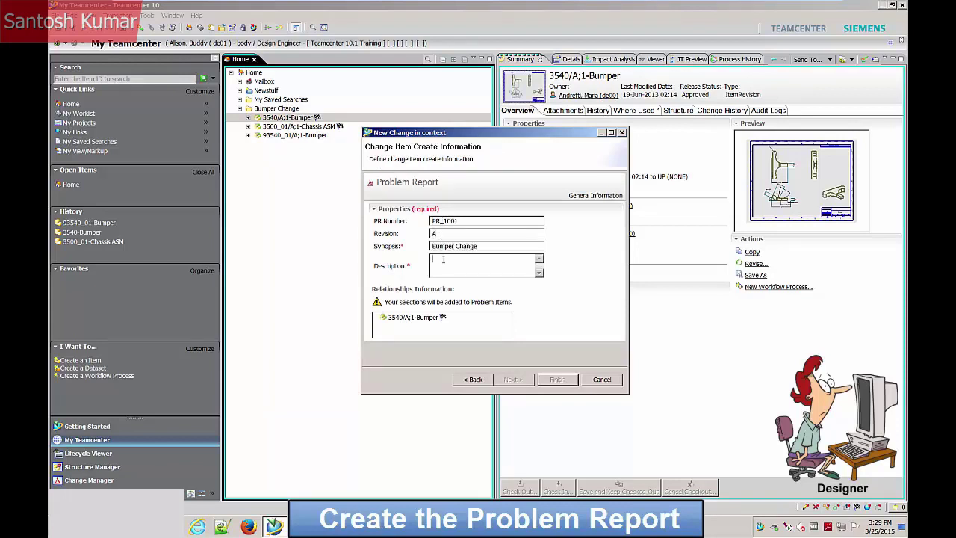
pyautogui.write('Bumper update for new mode')
pyautogui.click(557, 381)
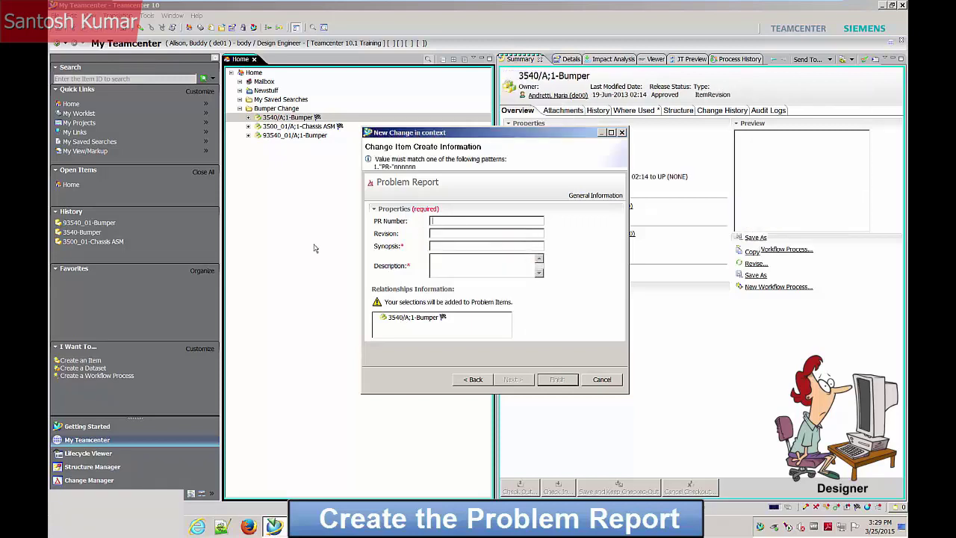
# Move PR_1001 from the Newstuff folder into the Bumper Change folder.
pyautogui.click(602, 380)
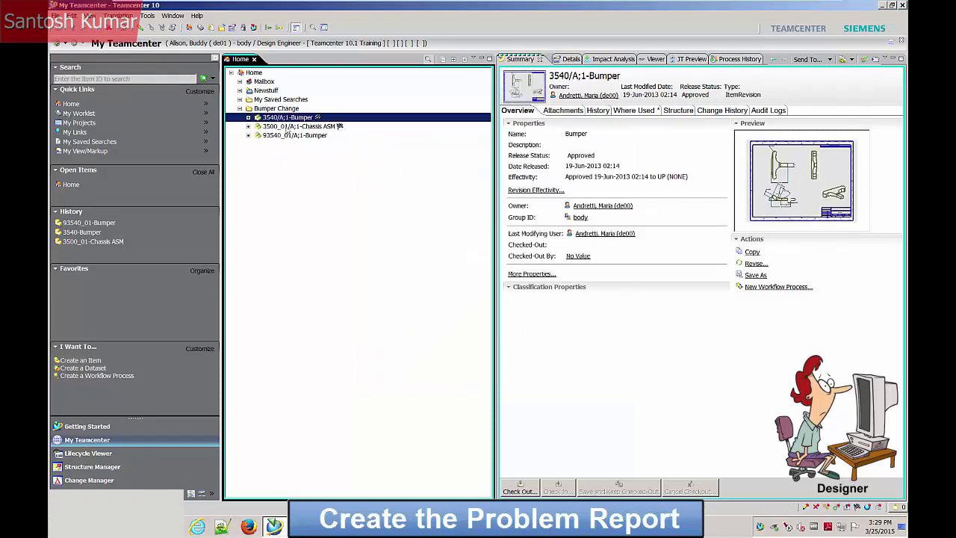
pyautogui.click(240, 90)
pyautogui.click(273, 99)
pyautogui.rightClick(282, 100)
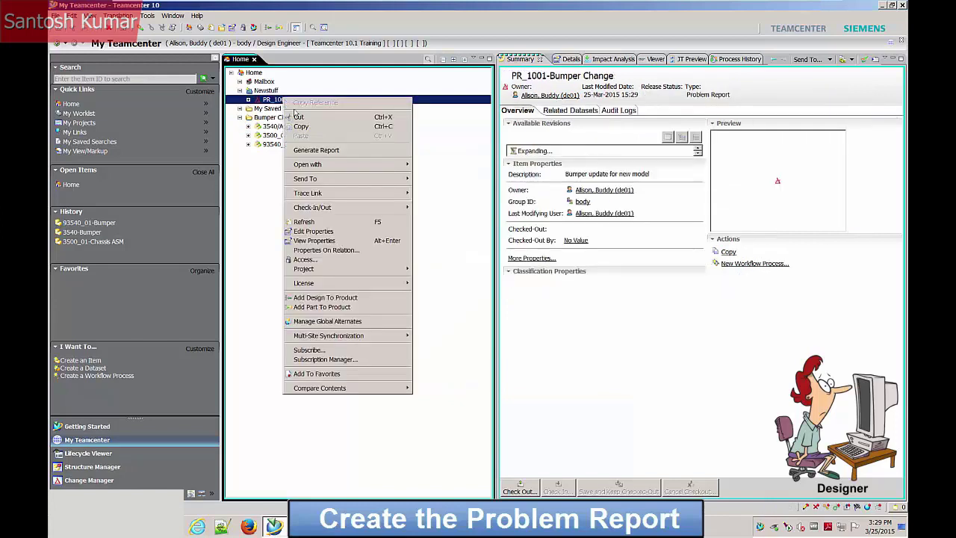
pyautogui.click(298, 117)
pyautogui.click(276, 109)
pyautogui.rightClick(281, 108)
pyautogui.click(306, 144)
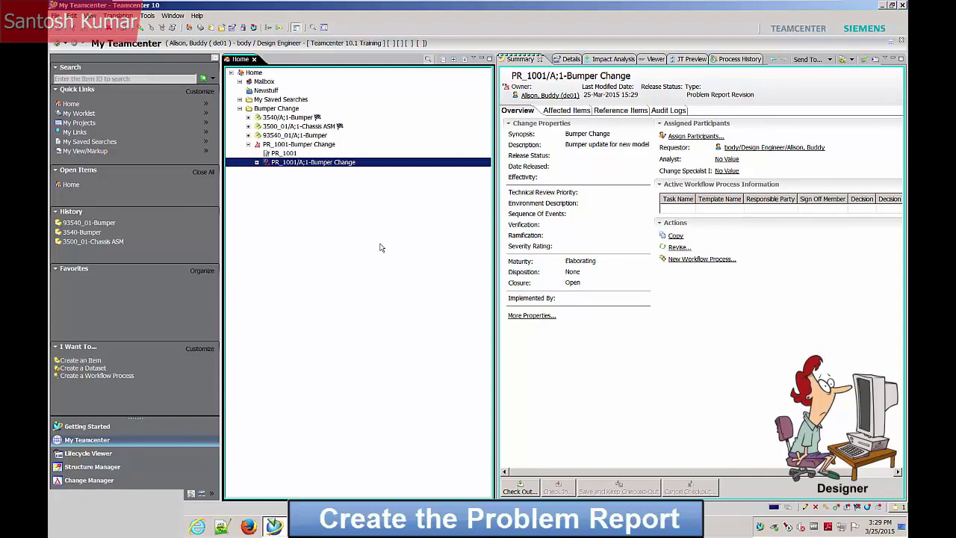
# Start a workflow process on PR_1001 and select its PREP_PR task in Tasks To Perform.
pyautogui.hotkey('ctrl', 'p')
pyautogui.click(460, 419)
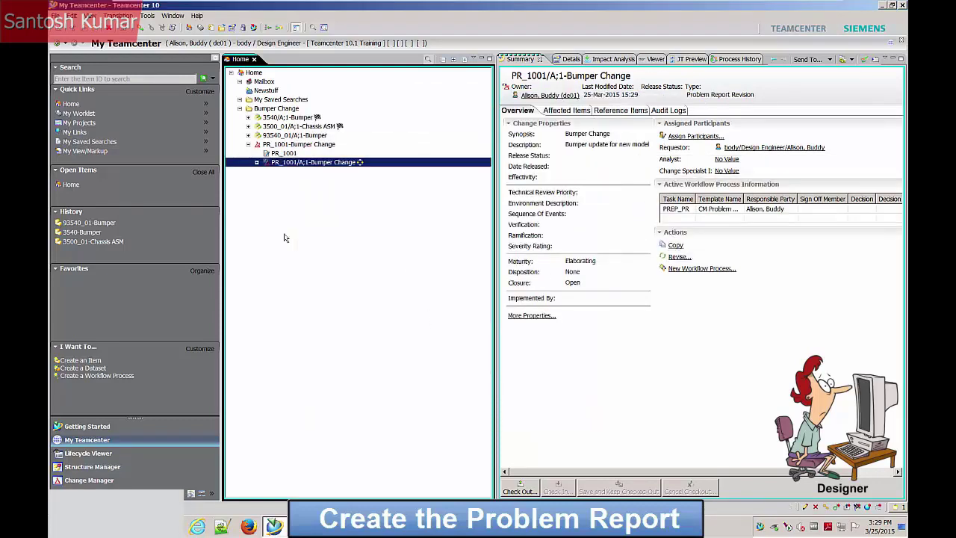
pyautogui.click(210, 27)
pyautogui.click(239, 82)
pyautogui.click(248, 90)
pyautogui.click(378, 100)
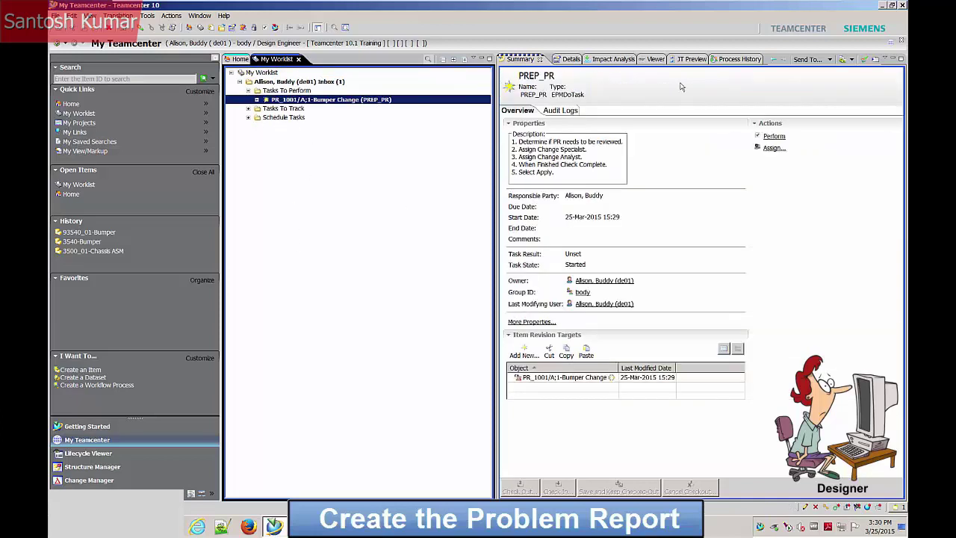
# Show the PREP_PR task instructions and select its target PR_1001 revision.
pyautogui.click(656, 59)
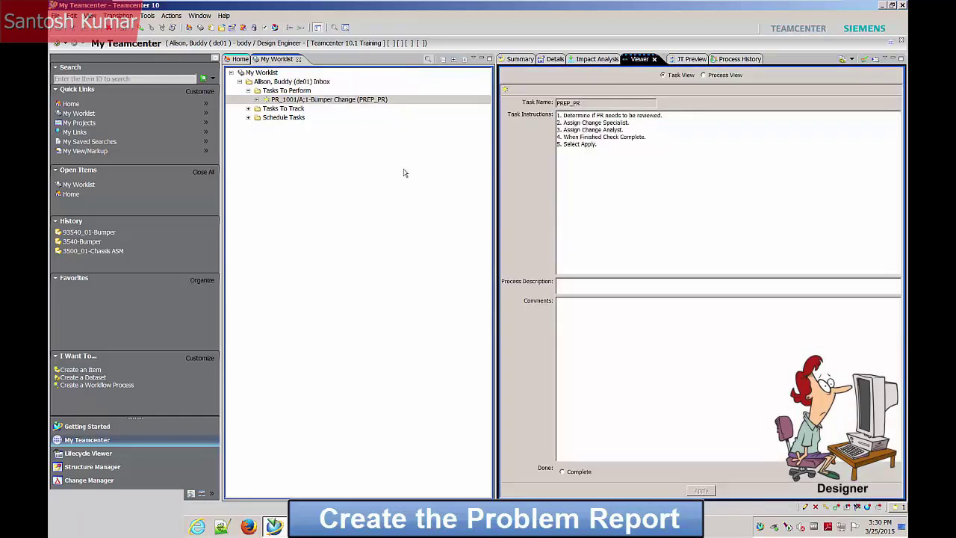
pyautogui.click(256, 100)
pyautogui.click(265, 109)
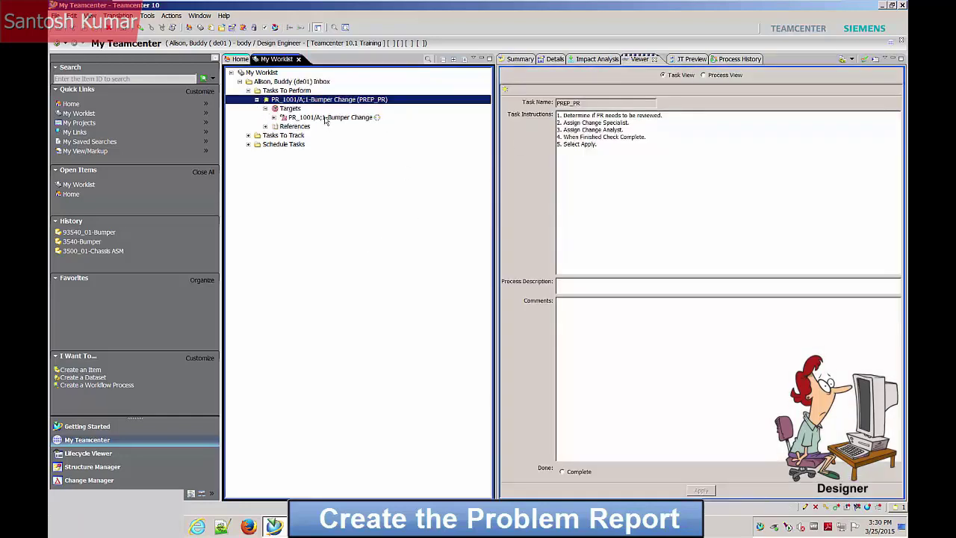
pyautogui.click(326, 117)
# Assign a body group Design Engineer as Analyst on PR_1001.
pyautogui.click(147, 15)
pyautogui.click(179, 409)
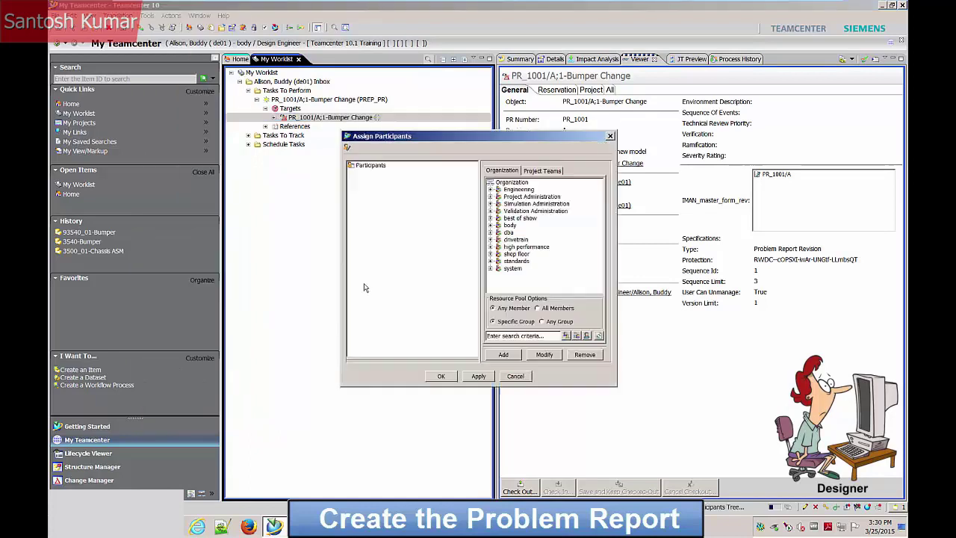
pyautogui.click(374, 171)
pyautogui.click(493, 240)
pyautogui.click(501, 254)
pyautogui.click(549, 261)
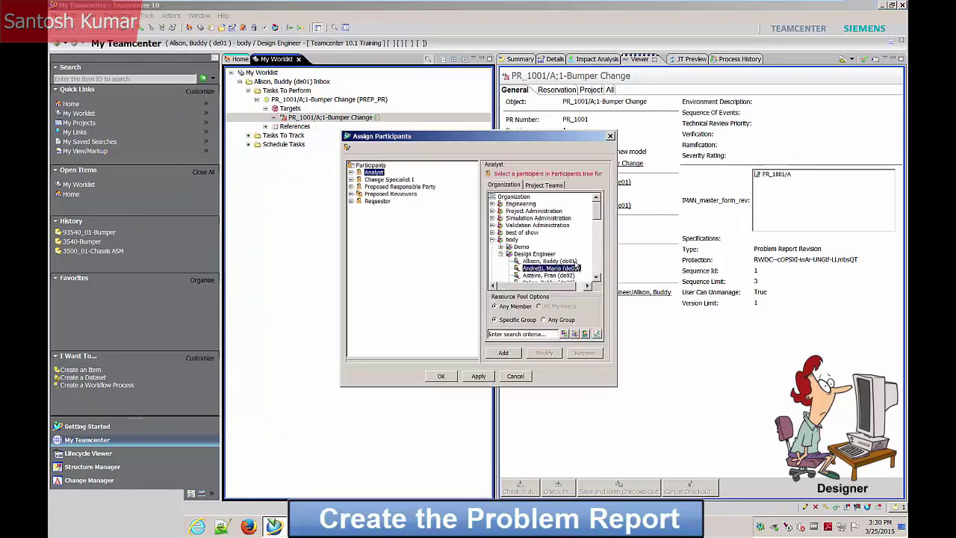
pyautogui.click(503, 352)
# Assign a high performance Design Engineer as Change Specialist I and confirm the participants.
pyautogui.click(388, 186)
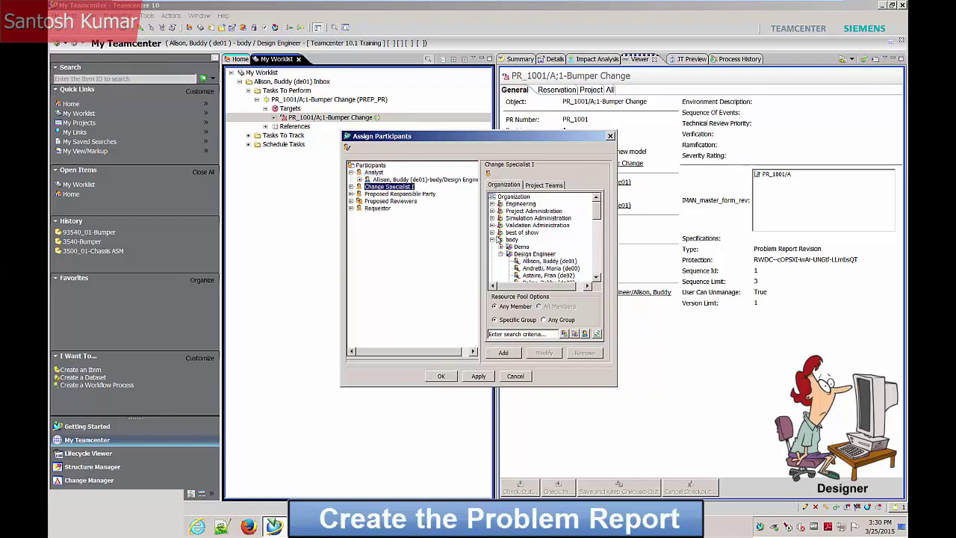
pyautogui.click(492, 239)
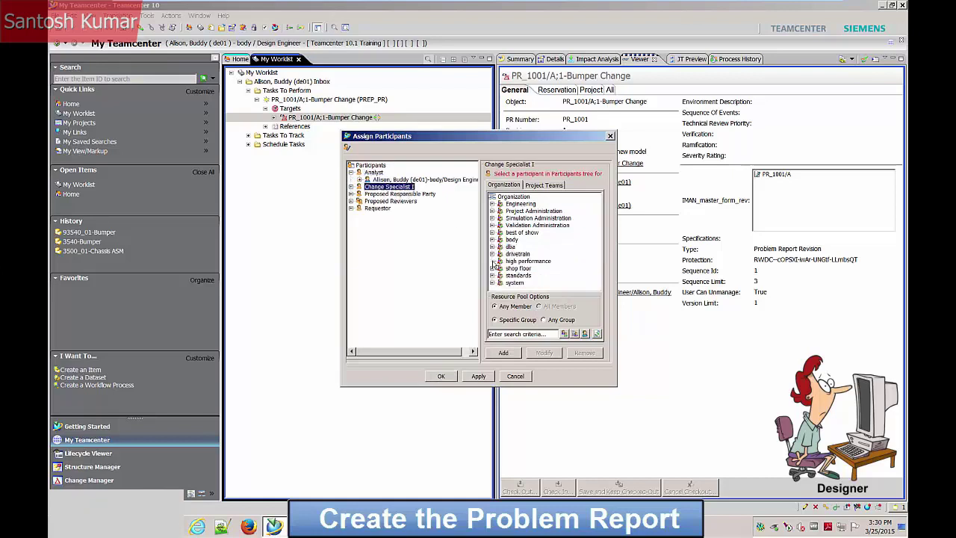
pyautogui.click(492, 260)
pyautogui.click(501, 258)
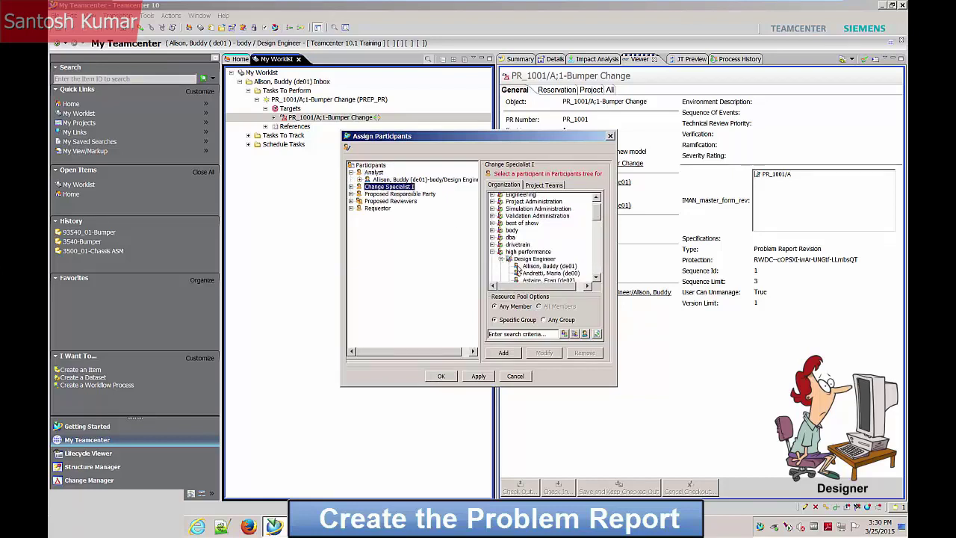
pyautogui.click(518, 268)
pyautogui.click(503, 353)
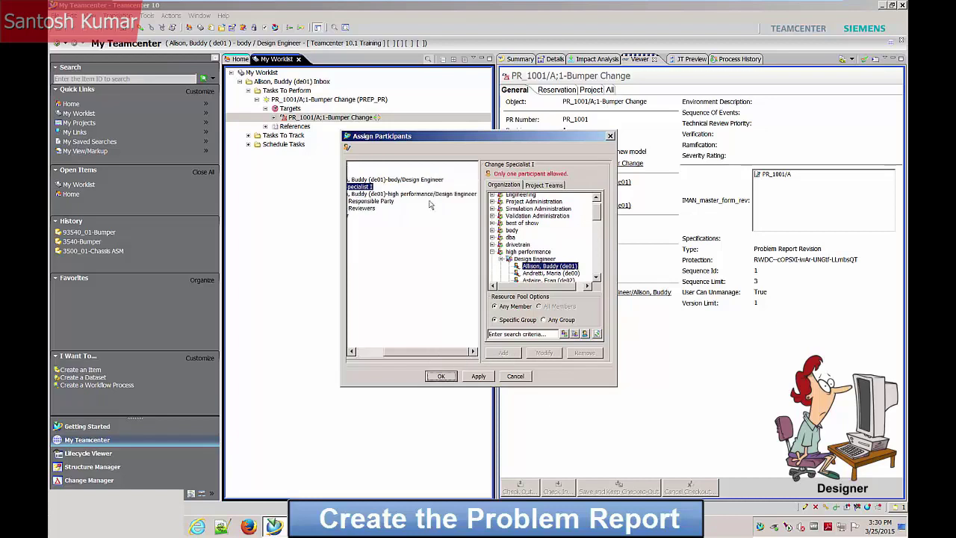
pyautogui.click(442, 376)
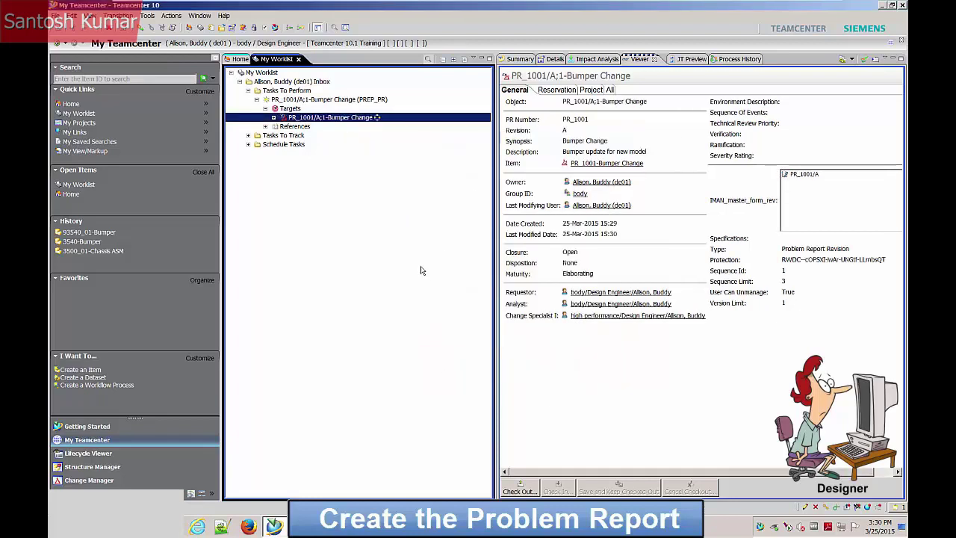
pyautogui.click(369, 101)
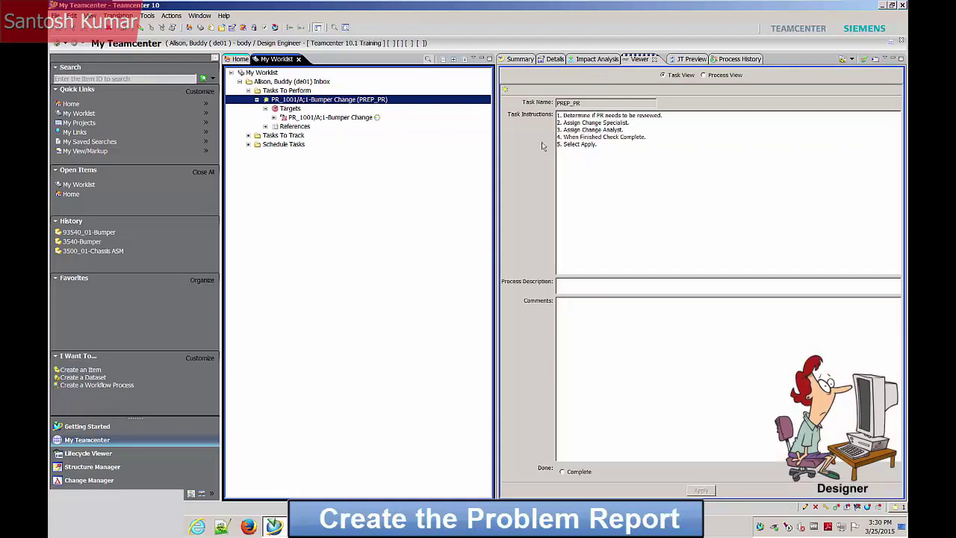
# Complete PREP_PR, then approve the PR_1001 perform-signoffs review.
pyautogui.click(568, 469)
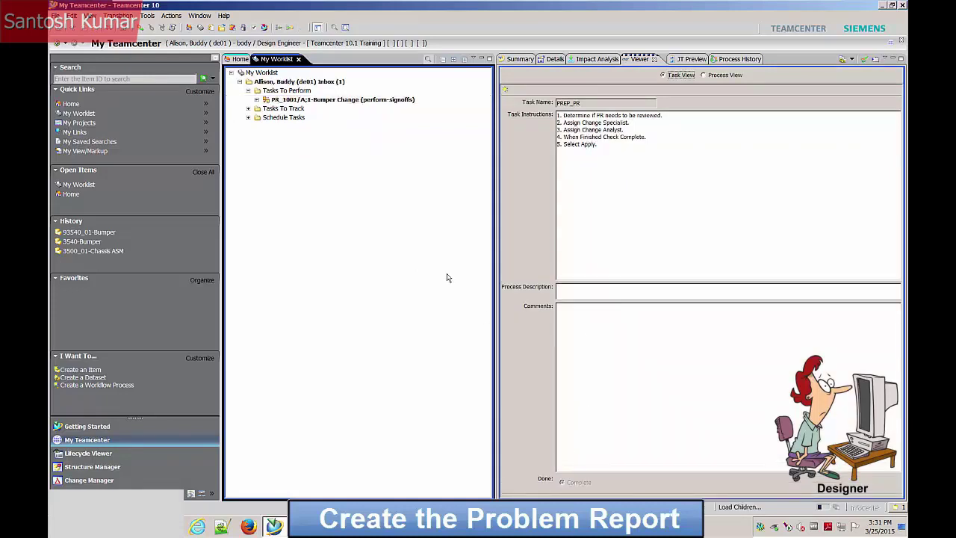
pyautogui.click(388, 100)
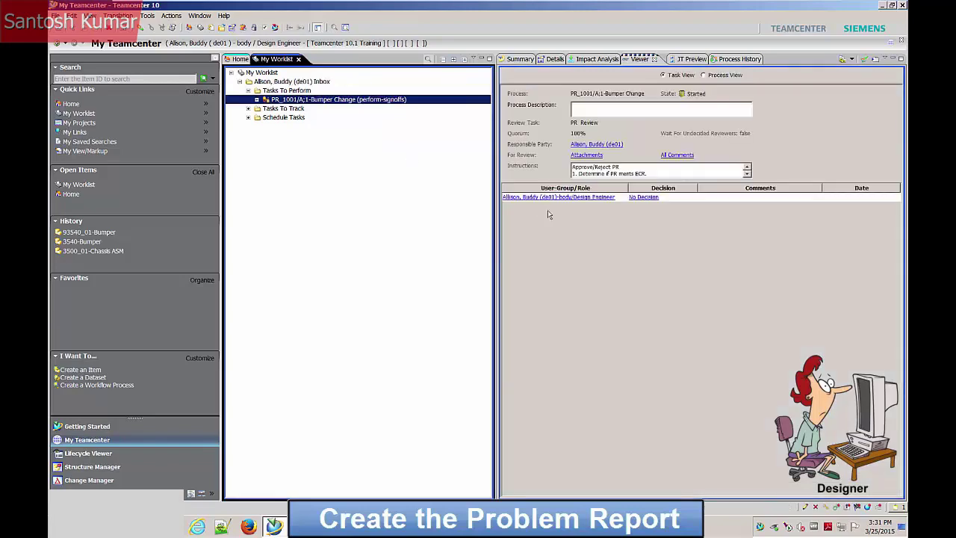
pyautogui.click(644, 197)
pyautogui.click(350, 249)
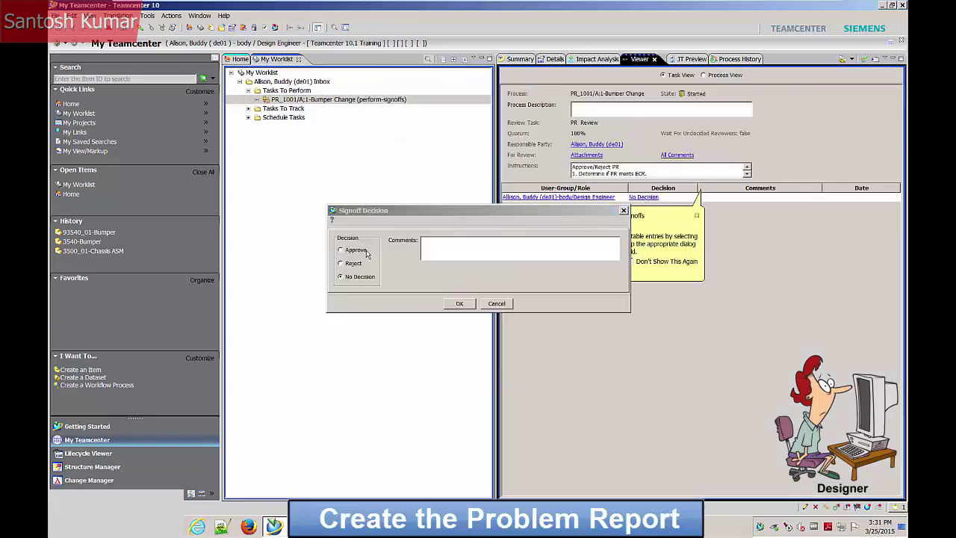
pyautogui.click(459, 303)
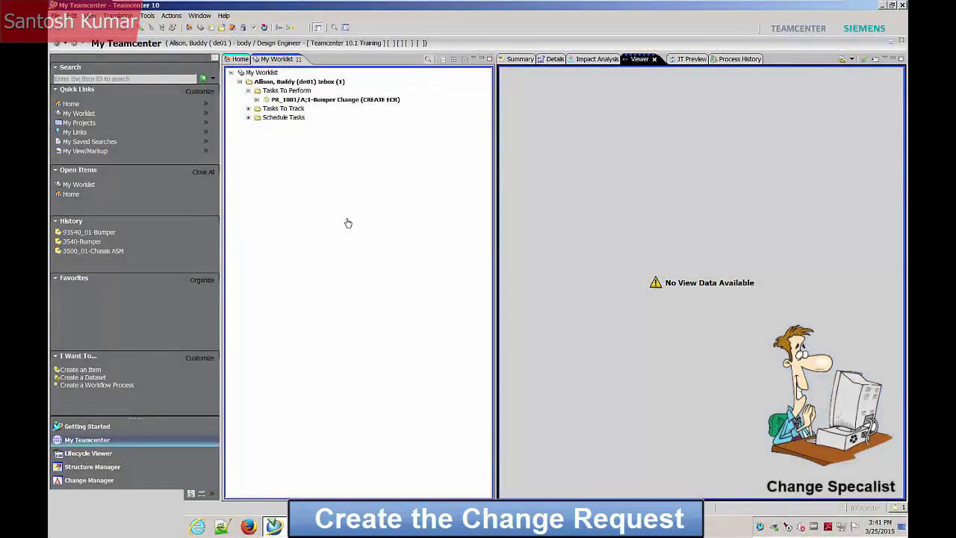
# Switch the session group to high performance in User Settings.
pyautogui.click(301, 43)
pyautogui.click(493, 160)
pyautogui.click(493, 186)
pyautogui.click(508, 310)
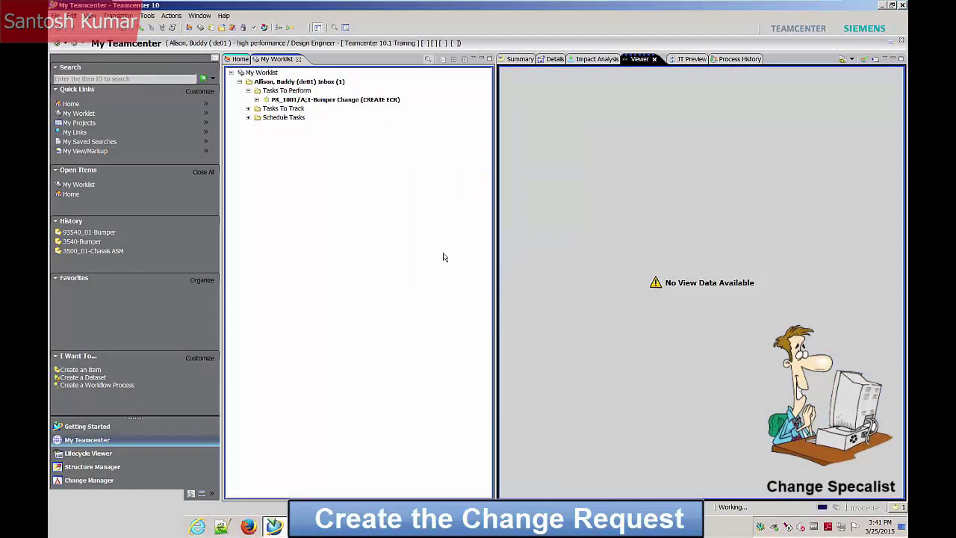
# Derive change request CR_1001 from the PR_1001 target of the CREATE ECR task.
pyautogui.click(314, 100)
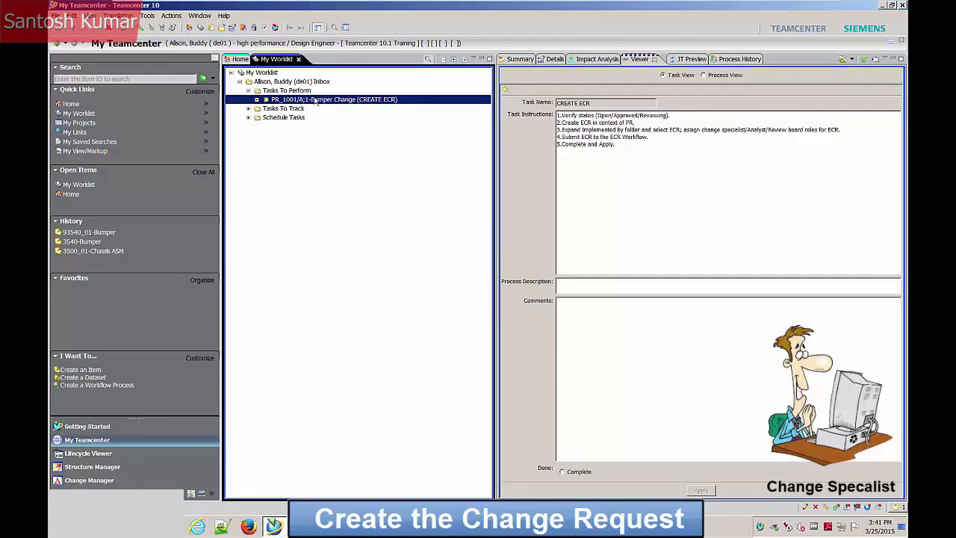
pyautogui.click(256, 100)
pyautogui.click(265, 108)
pyautogui.rightClick(300, 117)
pyautogui.click(316, 140)
pyautogui.click(495, 332)
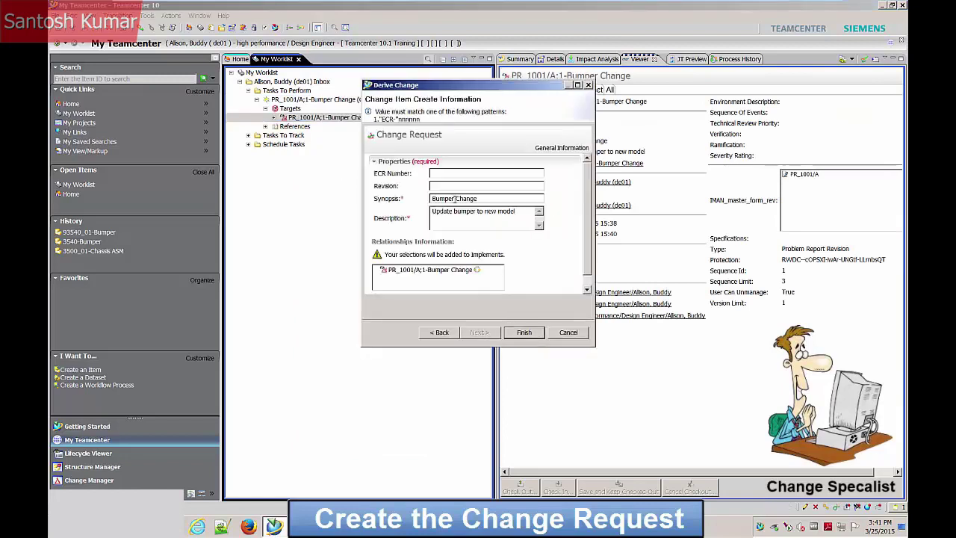
pyautogui.click(444, 172)
pyautogui.write('CR_1001')
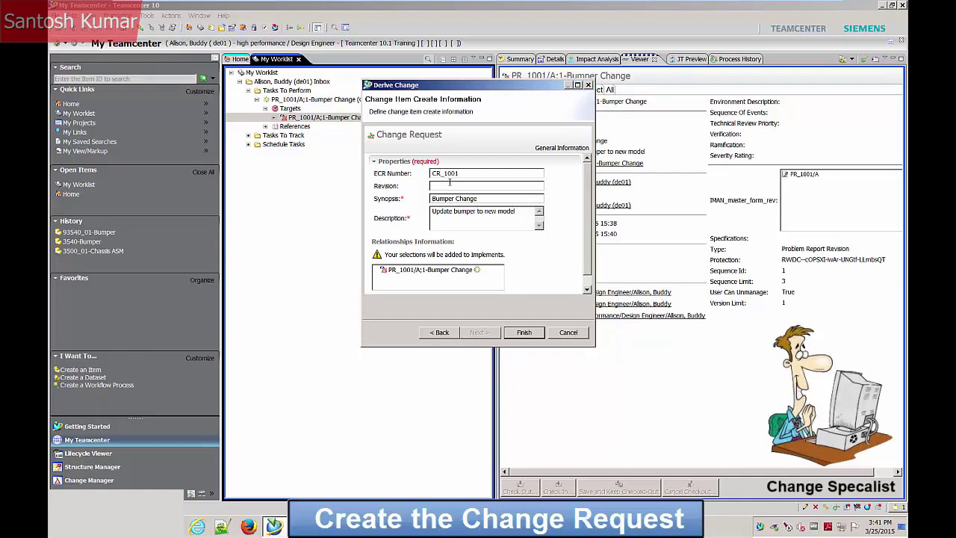
pyautogui.scroll(-1, 576, 263)
pyautogui.click(523, 332)
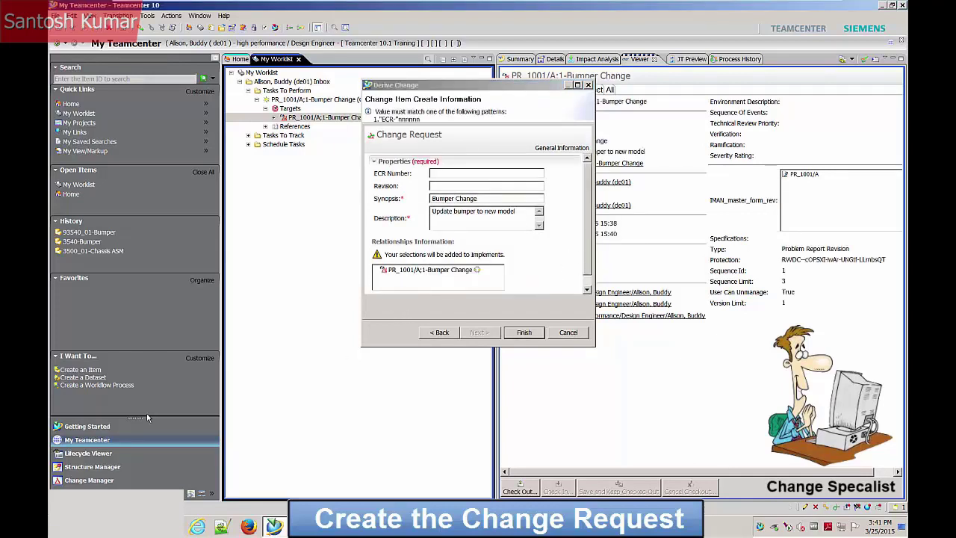
pyautogui.click(568, 331)
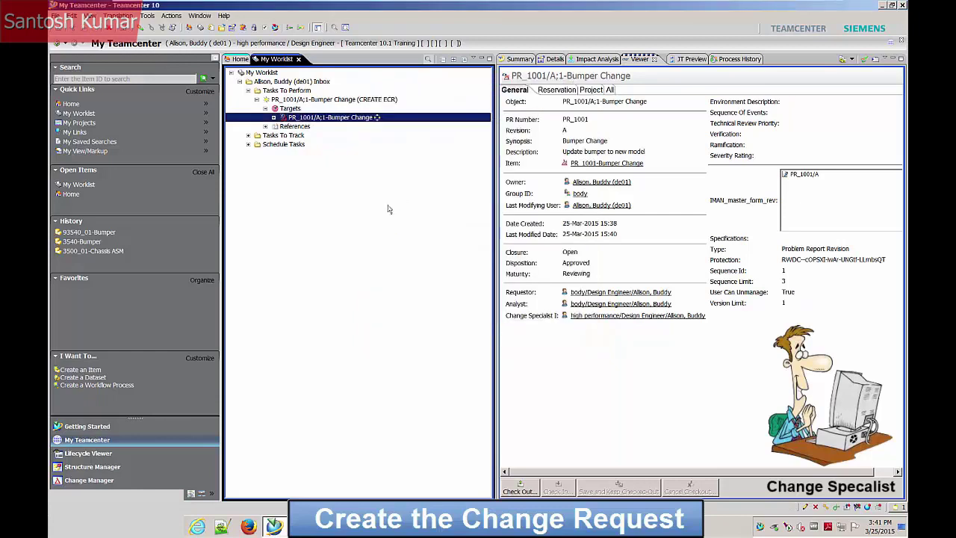
# Expand PR_1001's Problem Items and Implemented By to reveal CR_1001, then assign its participants.
pyautogui.click(274, 117)
pyautogui.click(283, 135)
pyautogui.click(282, 162)
pyautogui.click(290, 171)
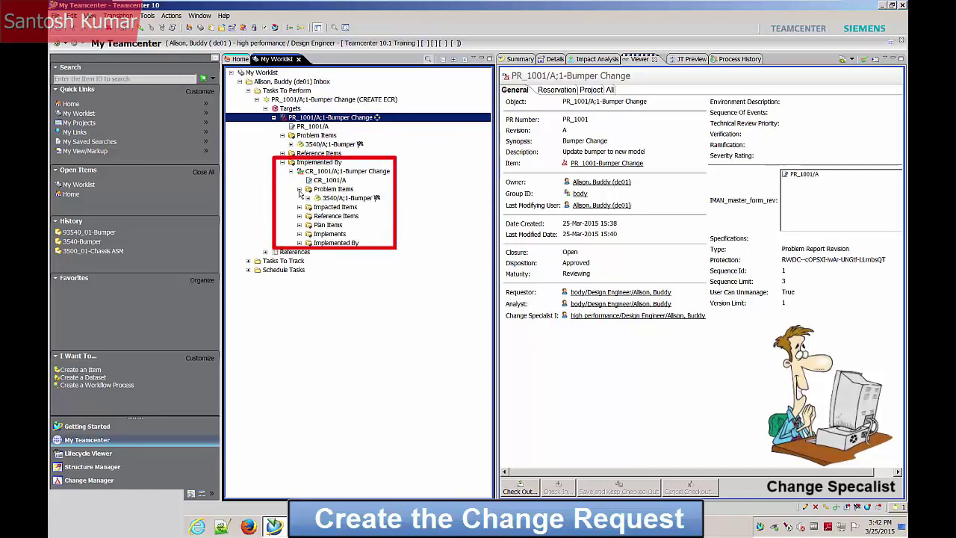
pyautogui.click(299, 234)
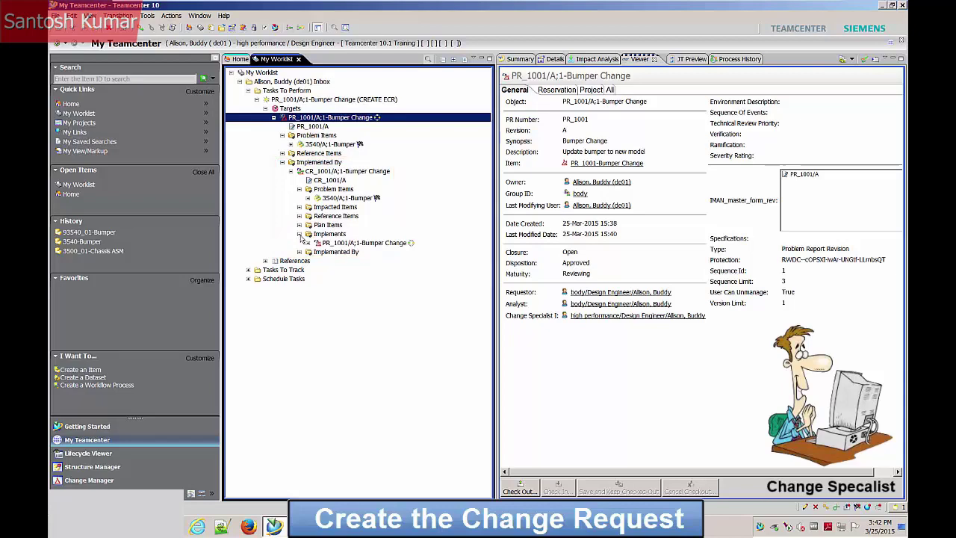
pyautogui.click(299, 234)
pyautogui.click(355, 173)
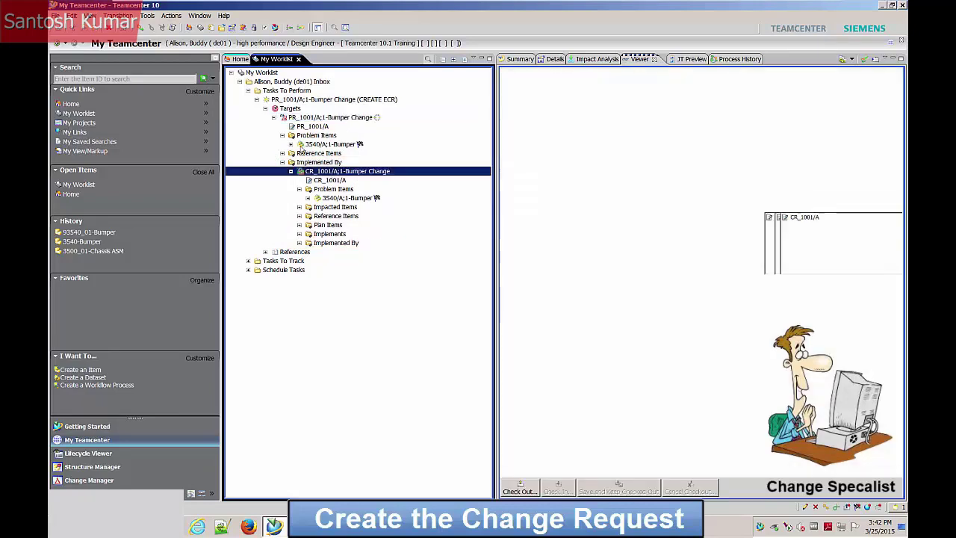
pyautogui.click(147, 15)
pyautogui.click(187, 415)
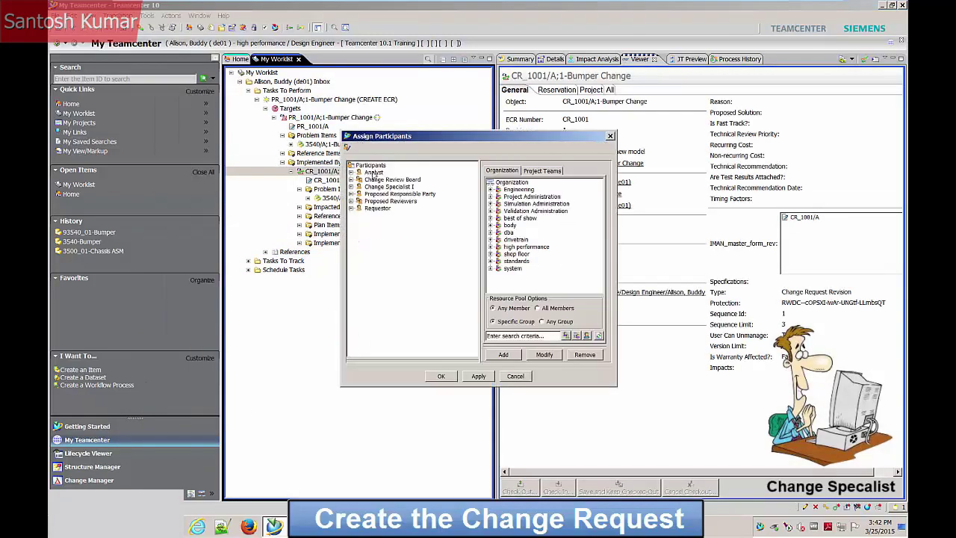
# Add a body group Design Engineer as CR_1001's Analyst.
pyautogui.click(373, 172)
pyautogui.click(492, 239)
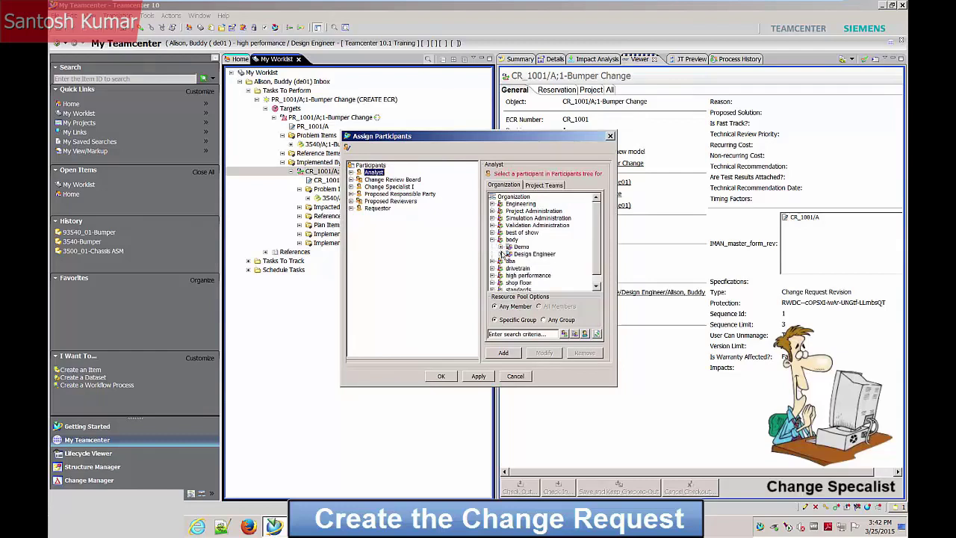
pyautogui.click(509, 254)
pyautogui.click(533, 260)
pyautogui.click(504, 352)
# Add a high performance Manager to the Change Review Board.
pyautogui.click(392, 186)
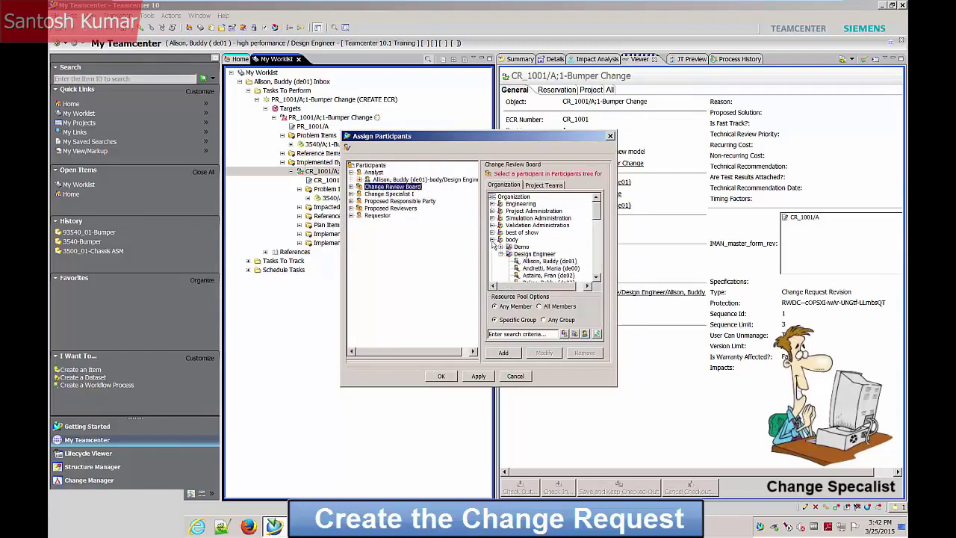
pyautogui.click(492, 240)
pyautogui.click(492, 260)
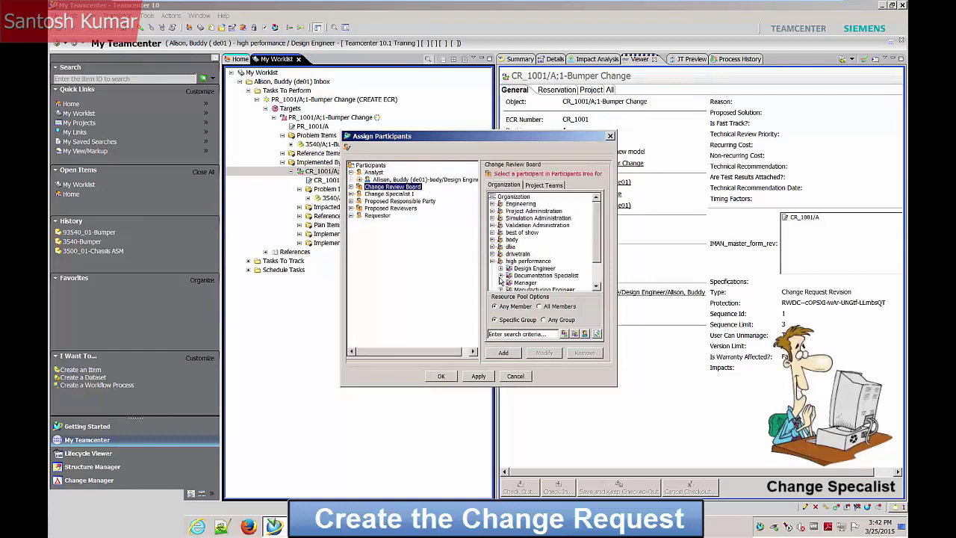
pyautogui.click(501, 283)
pyautogui.click(549, 247)
pyautogui.click(505, 353)
# Add a Manager as Change Specialist I, then remove the duplicate entry.
pyautogui.click(389, 201)
pyautogui.click(492, 218)
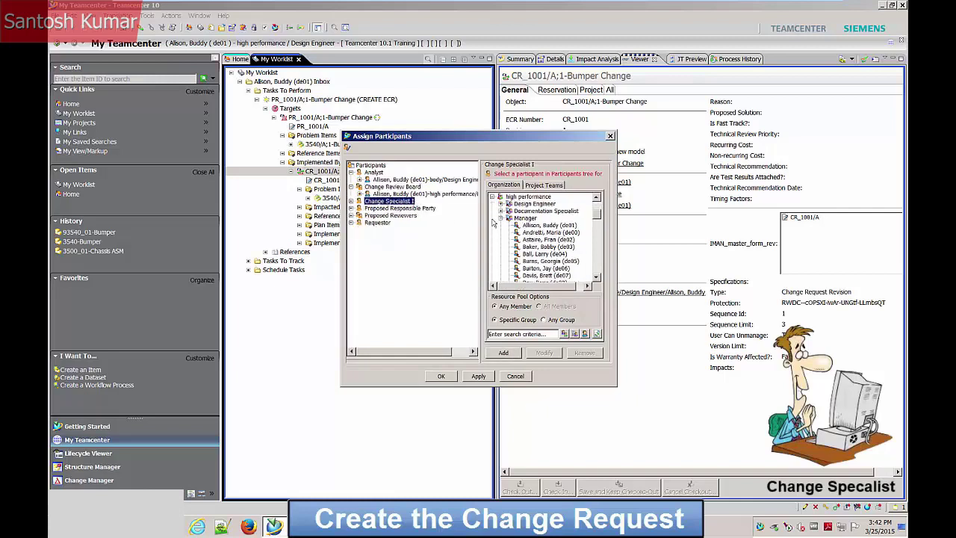
pyautogui.click(502, 225)
pyautogui.scroll(1, 602, 224)
pyautogui.click(534, 232)
pyautogui.click(502, 351)
pyautogui.moveTo(422, 354); pyautogui.dragTo(443, 356)
pyautogui.click(411, 208)
pyautogui.click(585, 352)
# Set a high performance Design Engineer as Change Specialist I and save the assignments.
pyautogui.click(500, 225)
pyautogui.click(498, 239)
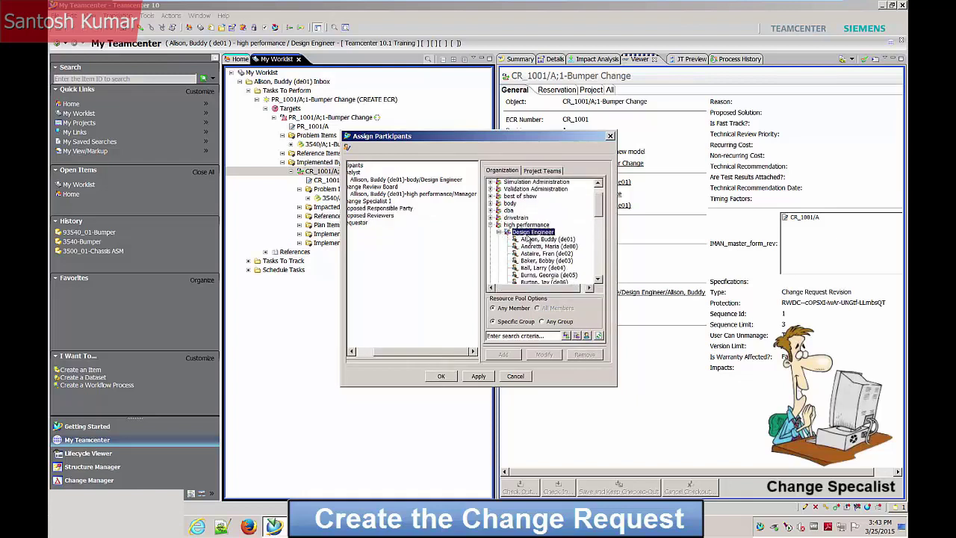
pyautogui.click(389, 201)
pyautogui.click(527, 254)
pyautogui.click(503, 352)
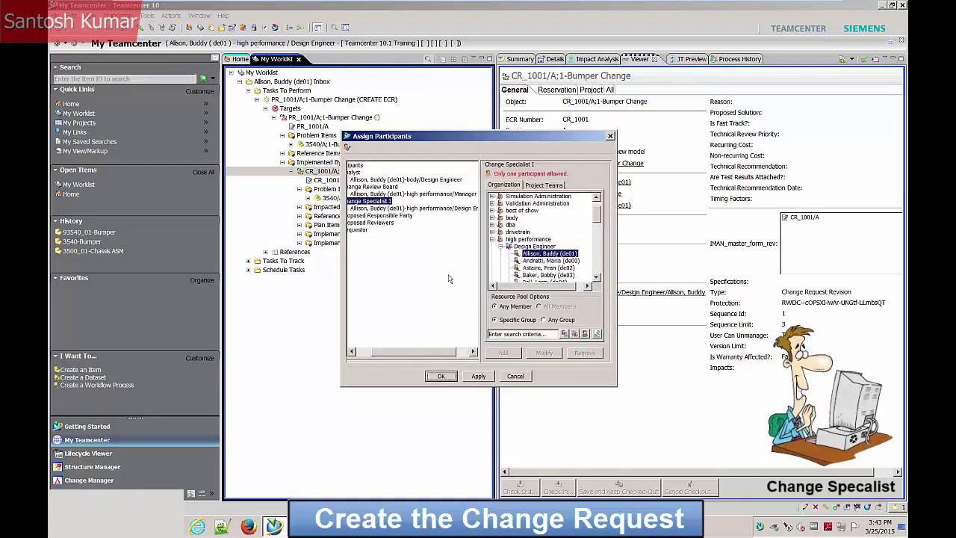
pyautogui.click(445, 375)
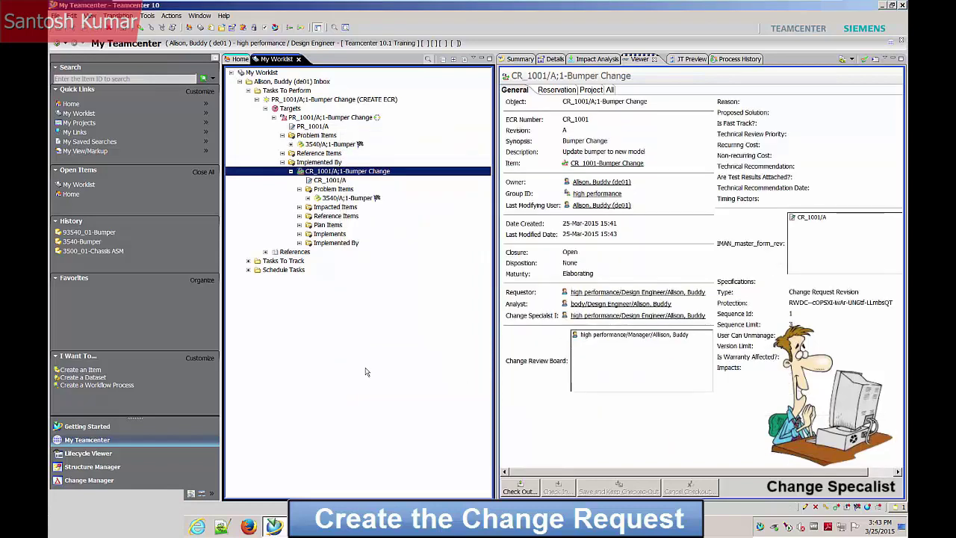
pyautogui.hotkey('ctrl', 'p')
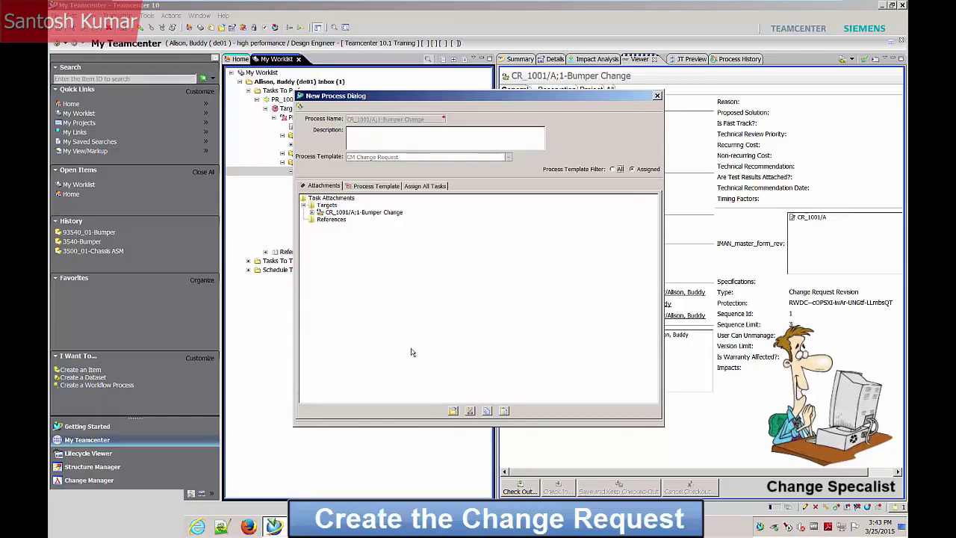
# Submit CR_1001 to the CM Change Request workflow and complete the CREATE ECR task.
pyautogui.press('Return')
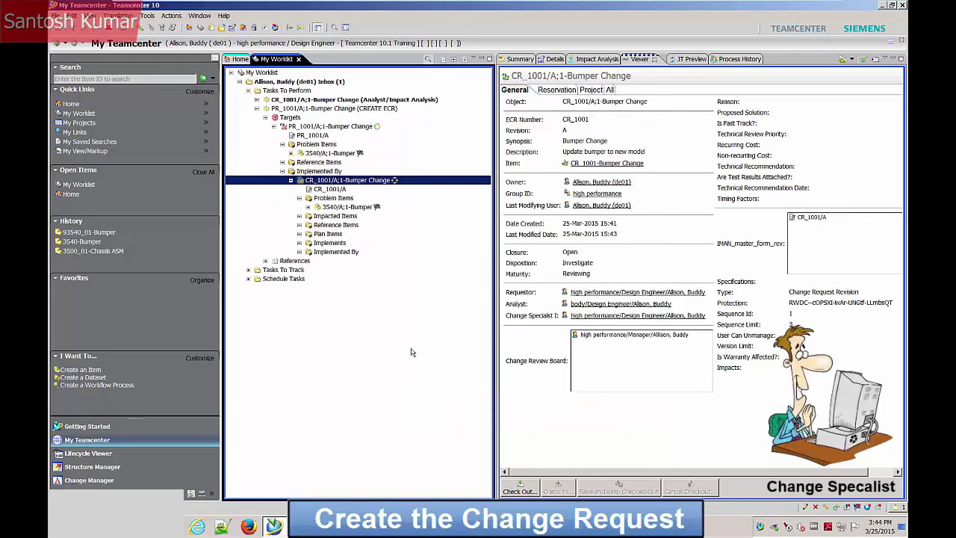
pyautogui.click(395, 109)
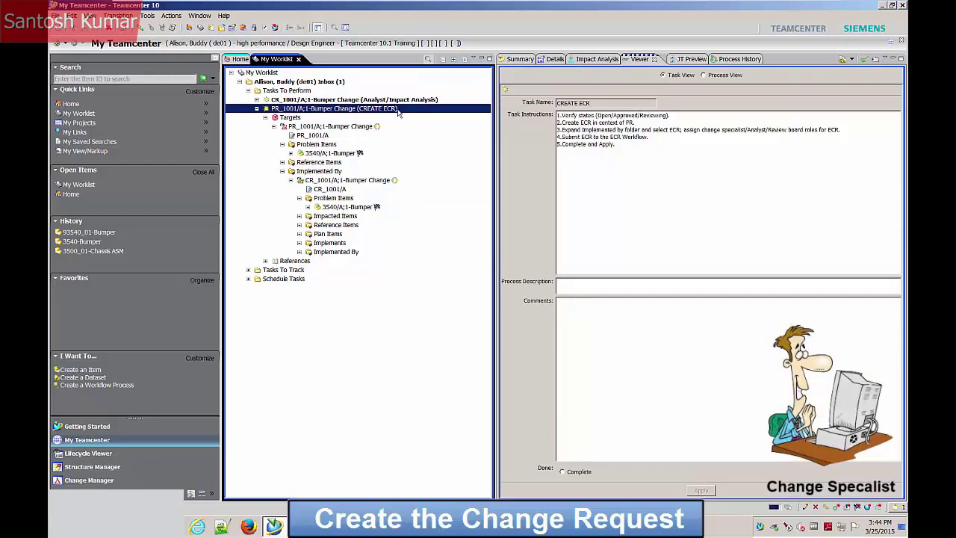
pyautogui.click(587, 470)
pyautogui.click(700, 490)
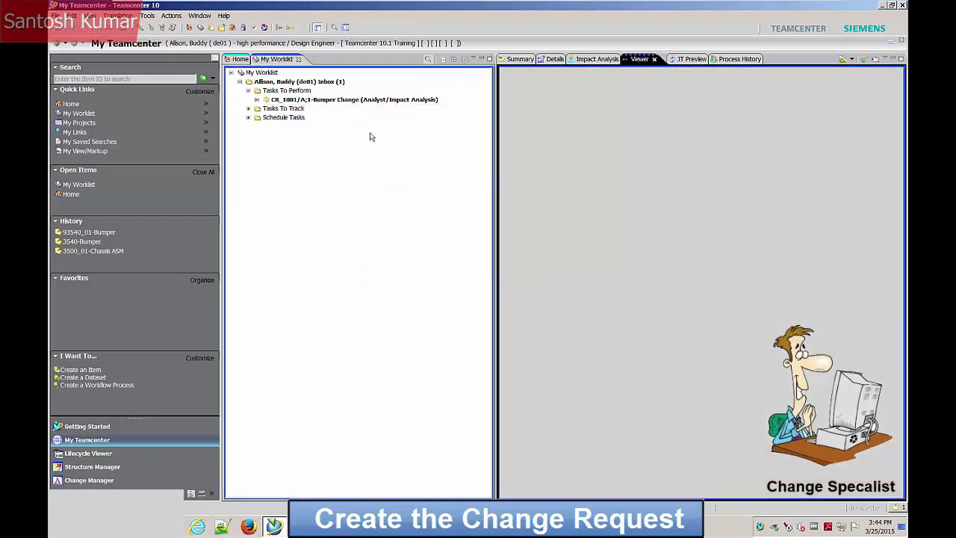
pyautogui.click(257, 99)
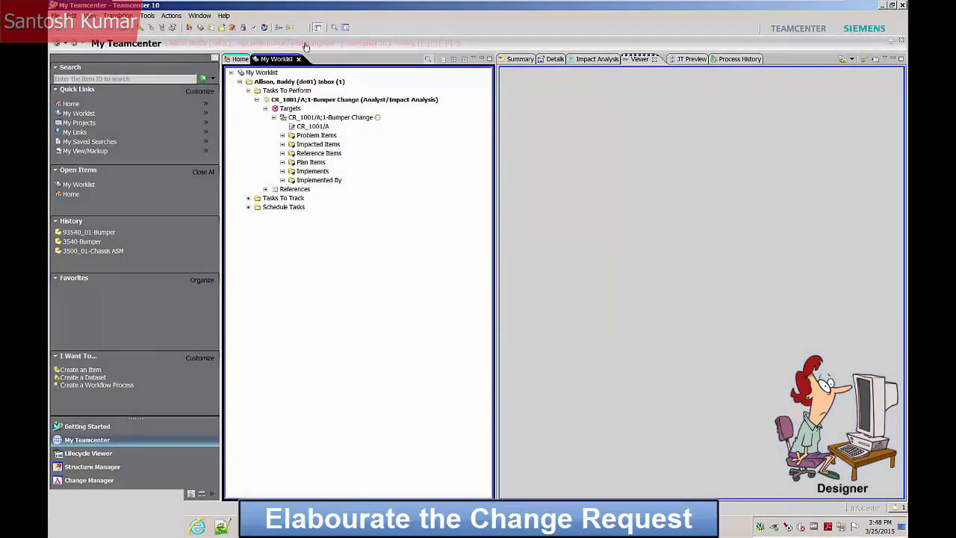
# Switch the session group to body and open the Analyst/Impact Analysis task's problem items.
pyautogui.click(305, 47)
pyautogui.click(452, 157)
pyautogui.click(451, 169)
pyautogui.click(507, 312)
pyautogui.click(388, 100)
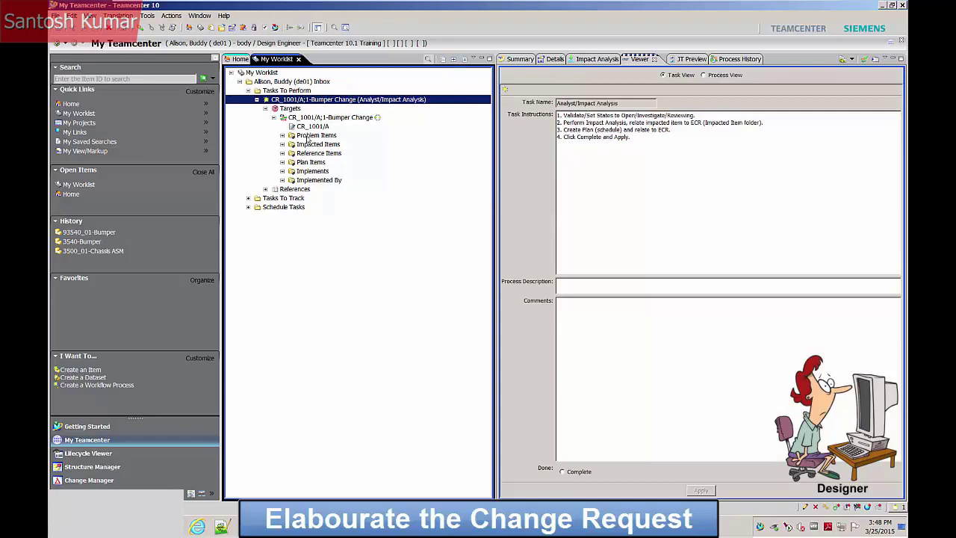
pyautogui.click(282, 135)
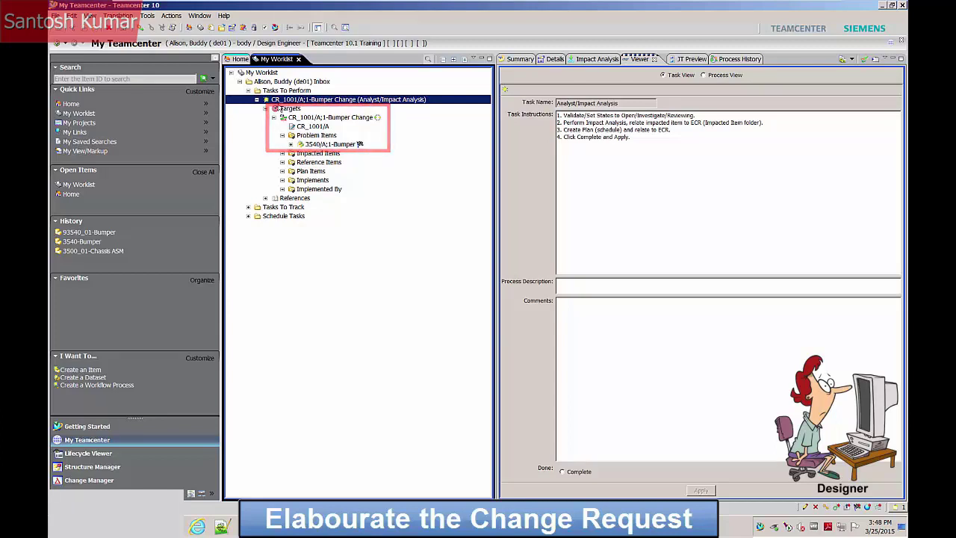
# Copy the 3500_01/A;1-Chassis ASM assembly from the Home folder and return to My Worklist.
pyautogui.click(240, 59)
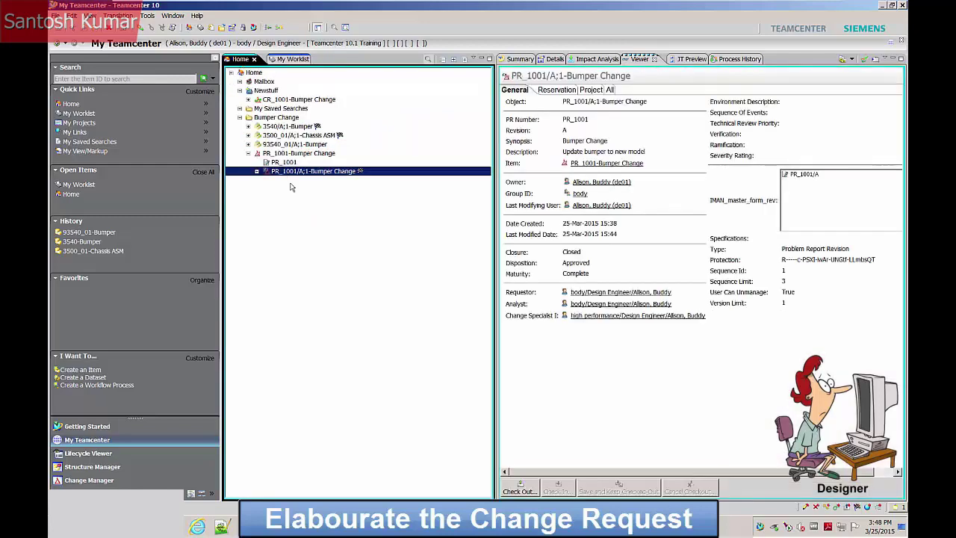
pyautogui.click(308, 137)
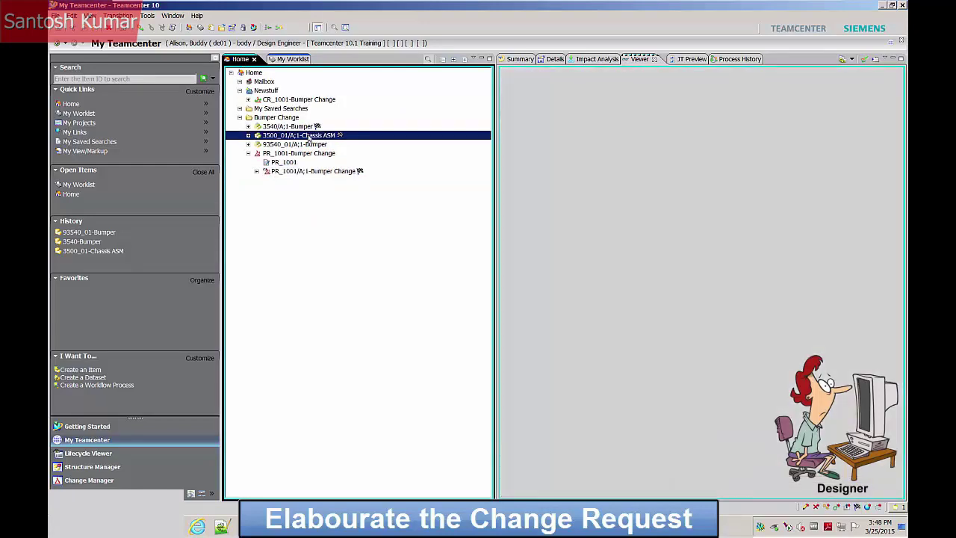
pyautogui.rightClick(308, 138)
pyautogui.click(334, 184)
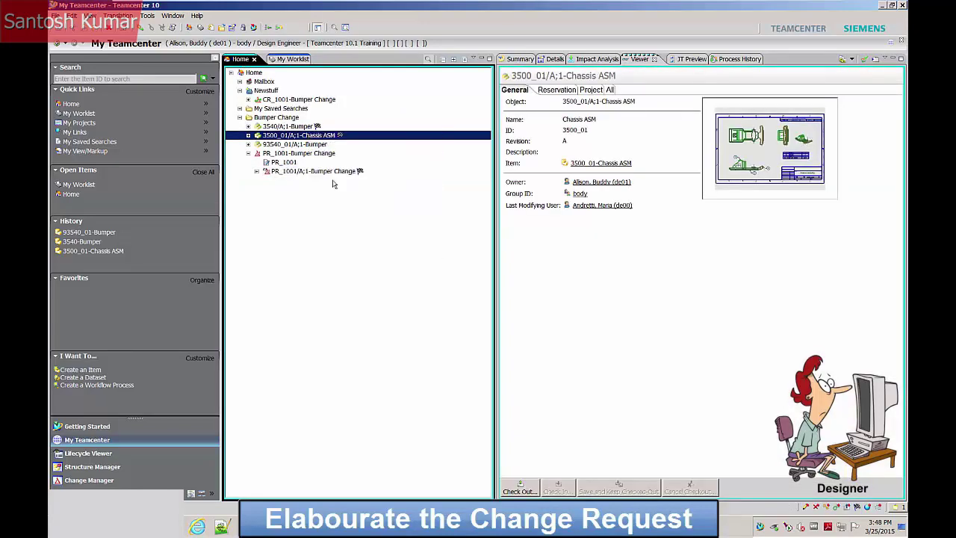
pyautogui.click(292, 60)
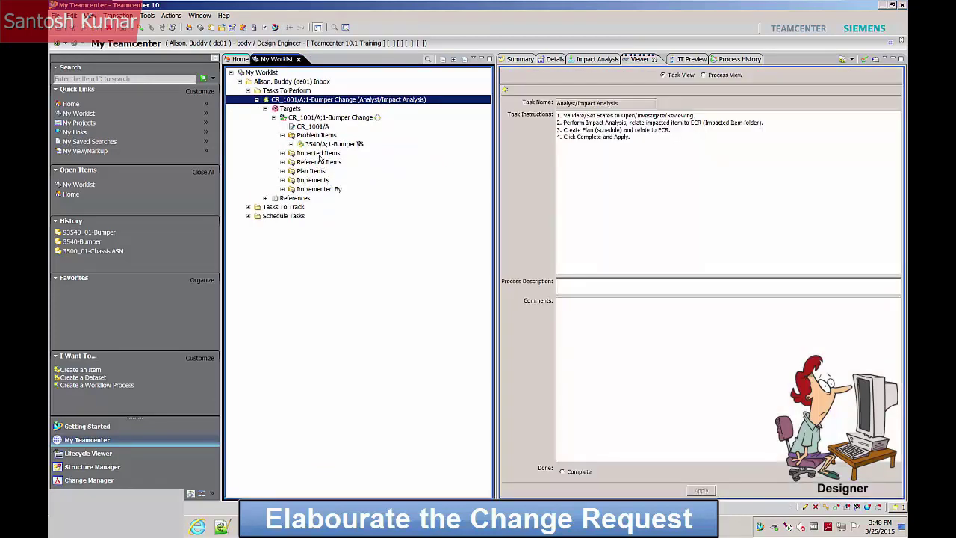
# Paste the Chassis ASM into CR_1001's Impacted Items folder.
pyautogui.click(319, 154)
pyautogui.rightClick(319, 154)
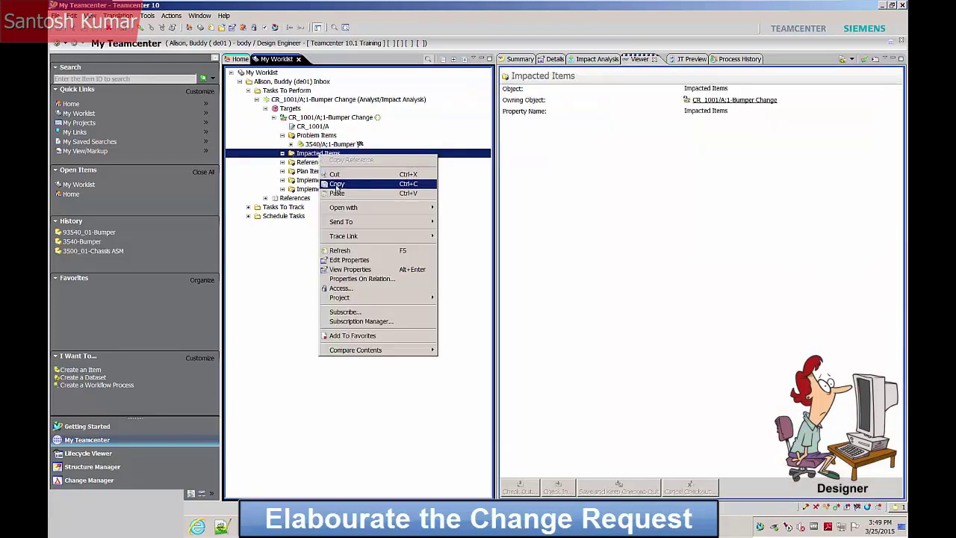
pyautogui.click(337, 193)
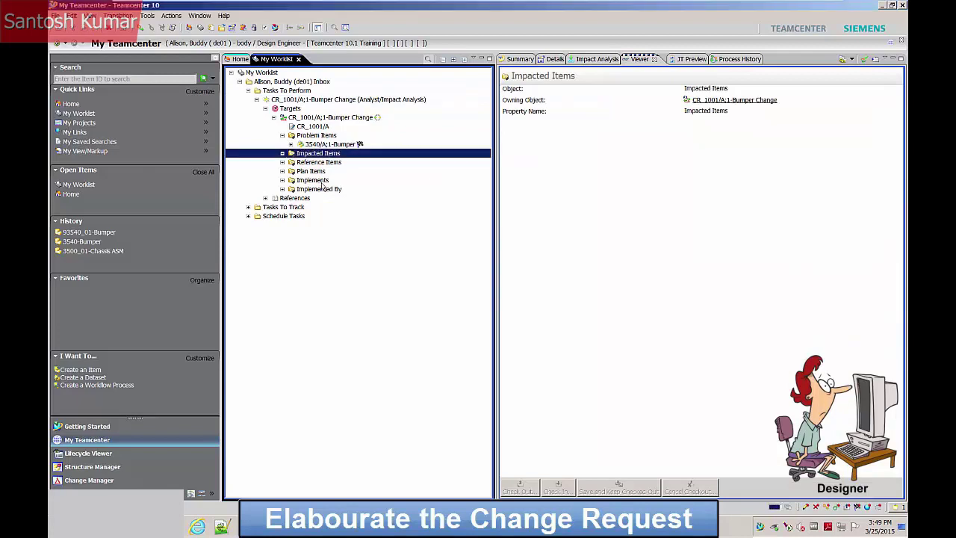
pyautogui.click(283, 154)
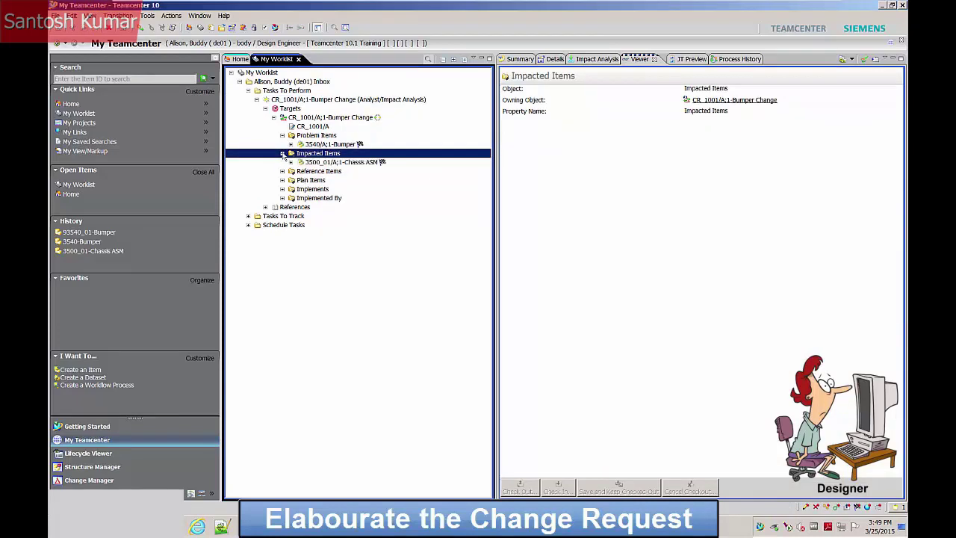
# Attach CR Reason-Model Car.docx from the desktop to Reference Items as a new dataset.
pyautogui.click(309, 172)
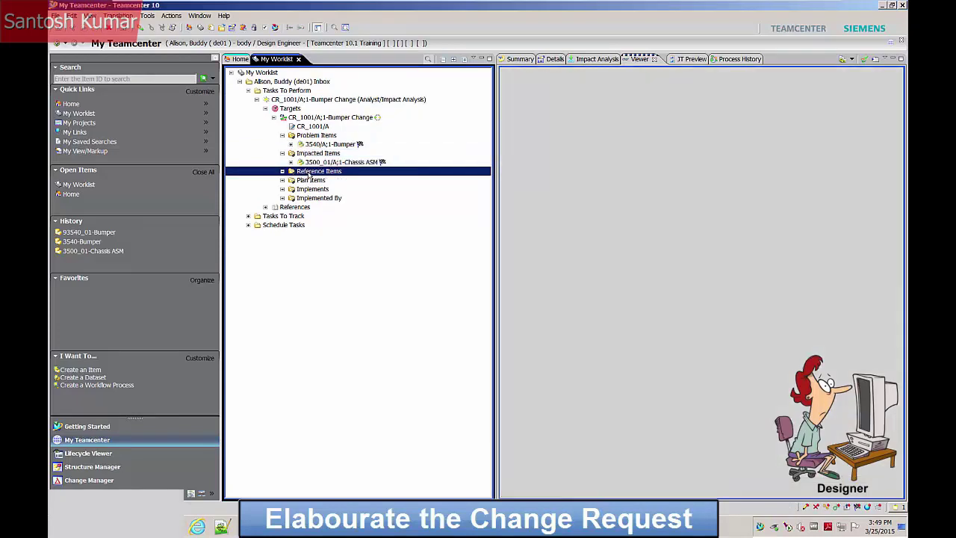
pyautogui.doubleClick(423, 9)
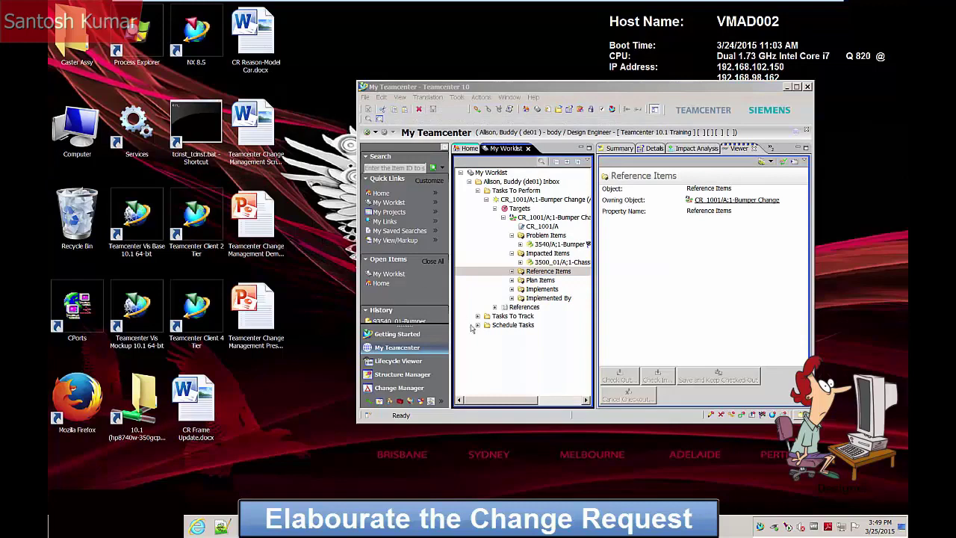
pyautogui.moveTo(547, 278); pyautogui.dragTo(548, 278)
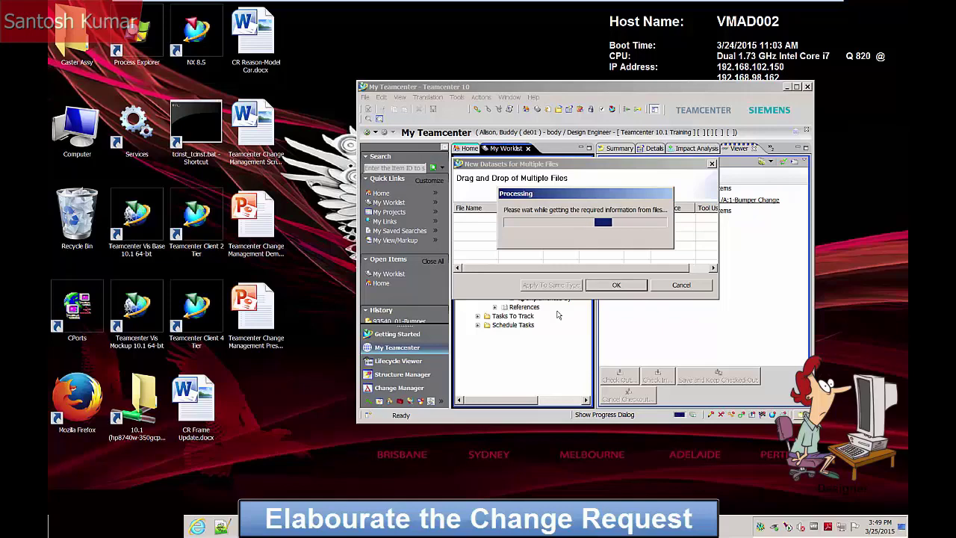
pyautogui.click(615, 286)
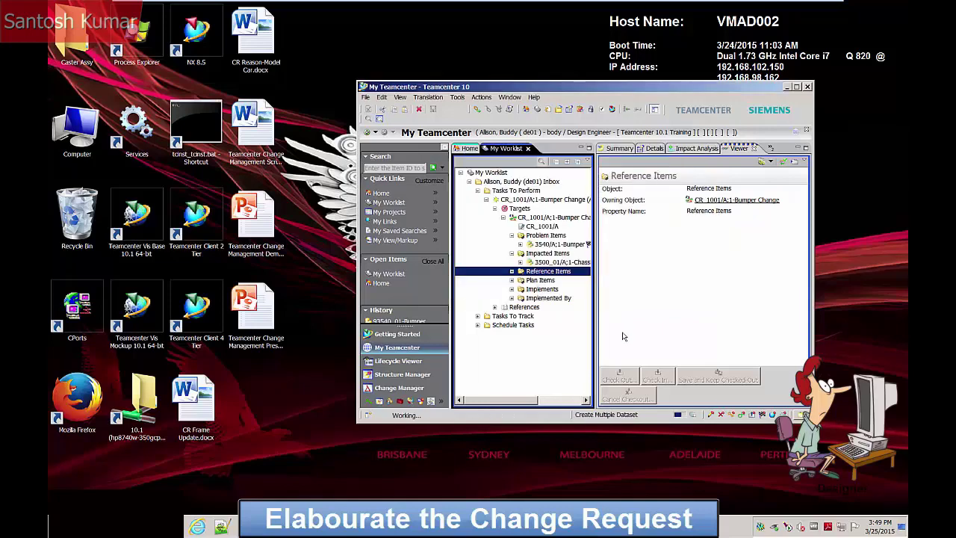
pyautogui.click(796, 87)
# Create a CR Bumper schedule under Plan Items based on the Bumper change template.
pyautogui.click(282, 171)
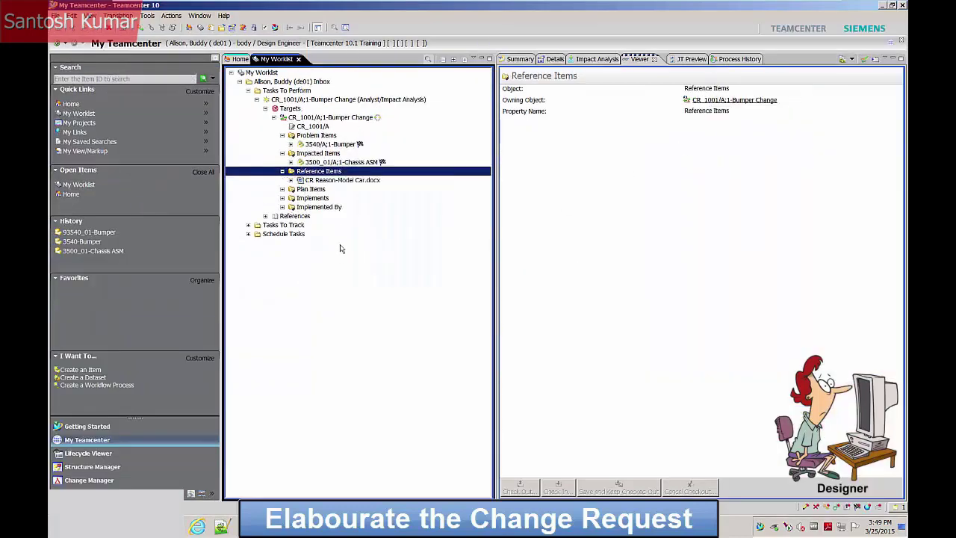
pyautogui.click(311, 189)
pyautogui.click(55, 16)
pyautogui.moveTo(75, 27)
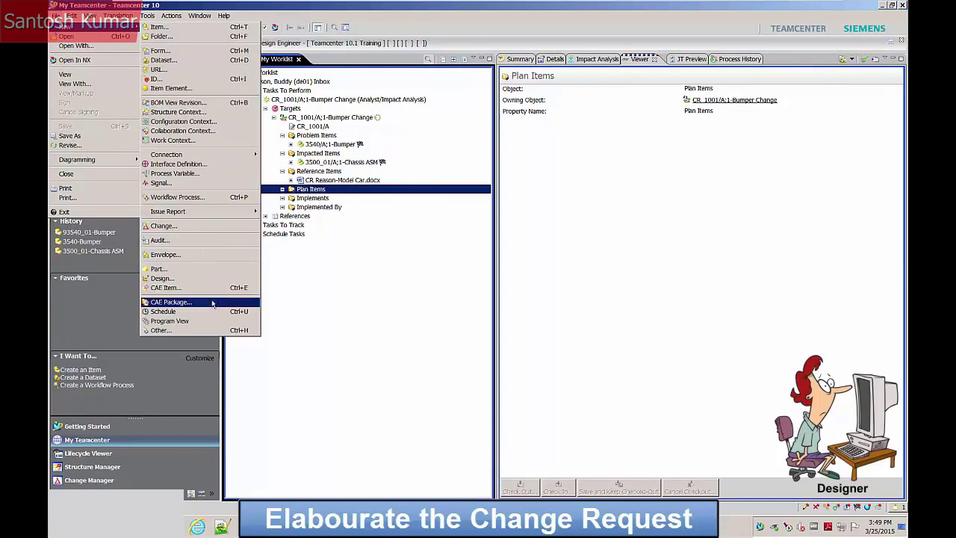
pyautogui.click(215, 310)
pyautogui.click(605, 211)
pyautogui.write('CR Bumper')
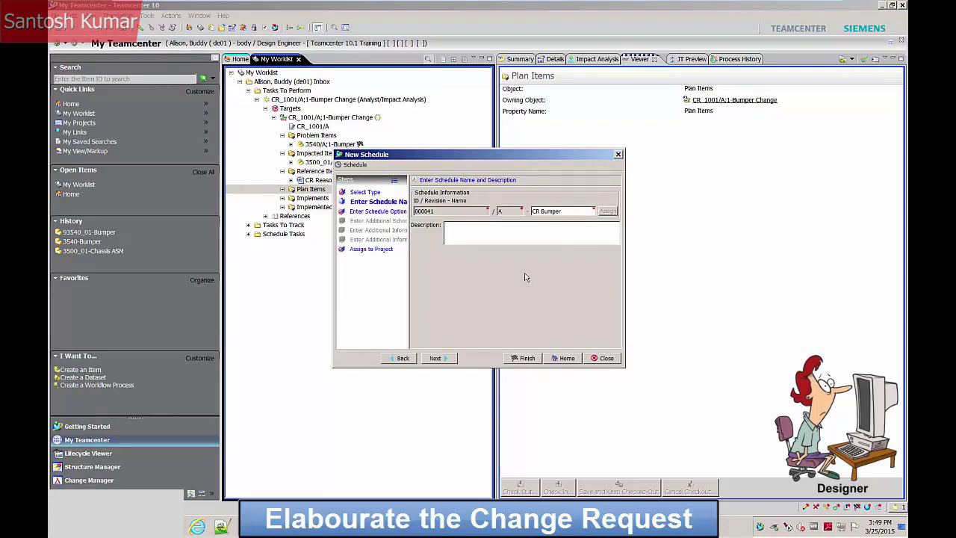
pyautogui.click(438, 358)
pyautogui.click(433, 206)
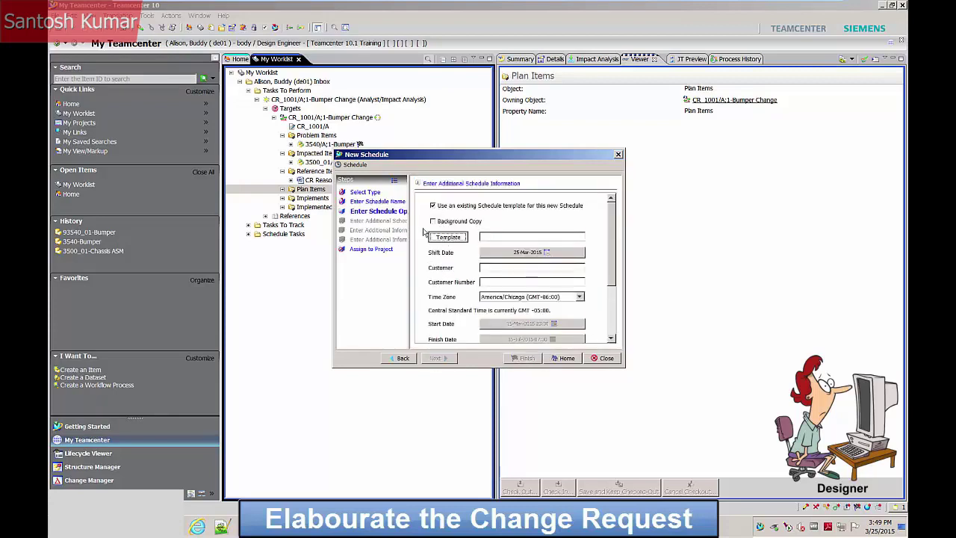
pyautogui.click(448, 236)
pyautogui.click(407, 186)
pyautogui.click(434, 351)
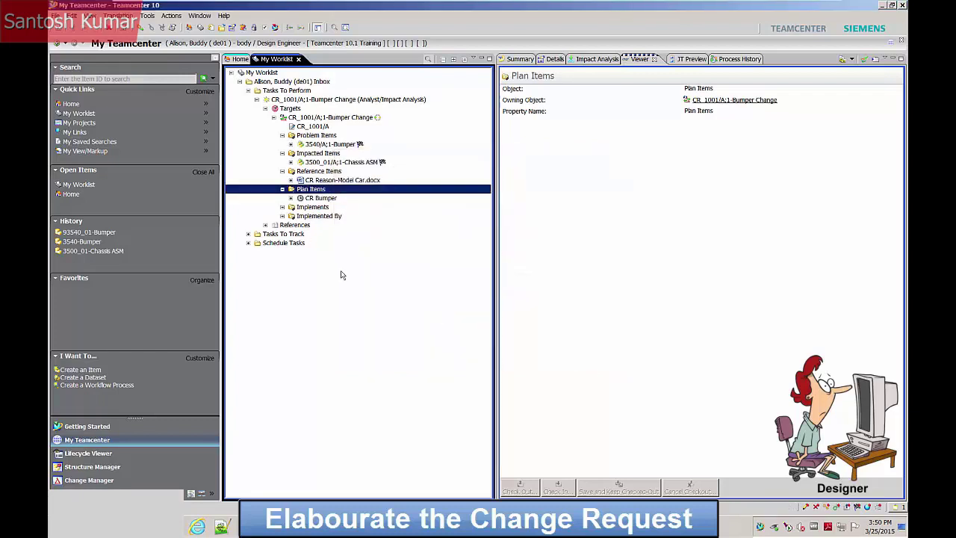
# Mark the Analyst/Impact Analysis task Complete and apply it.
pyautogui.click(388, 100)
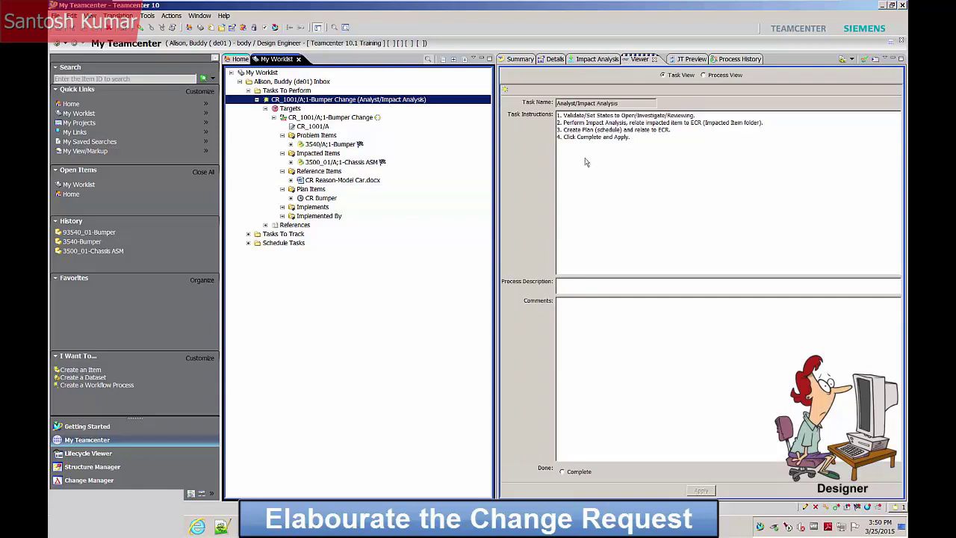
pyautogui.click(576, 471)
pyautogui.click(701, 491)
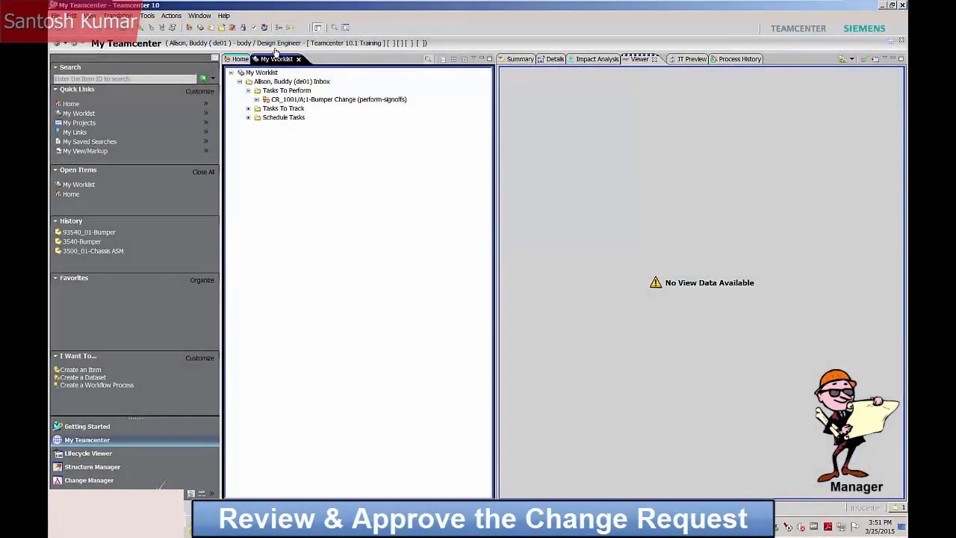
# Switch the session to the high performance group with the Manager role.
pyautogui.click(275, 43)
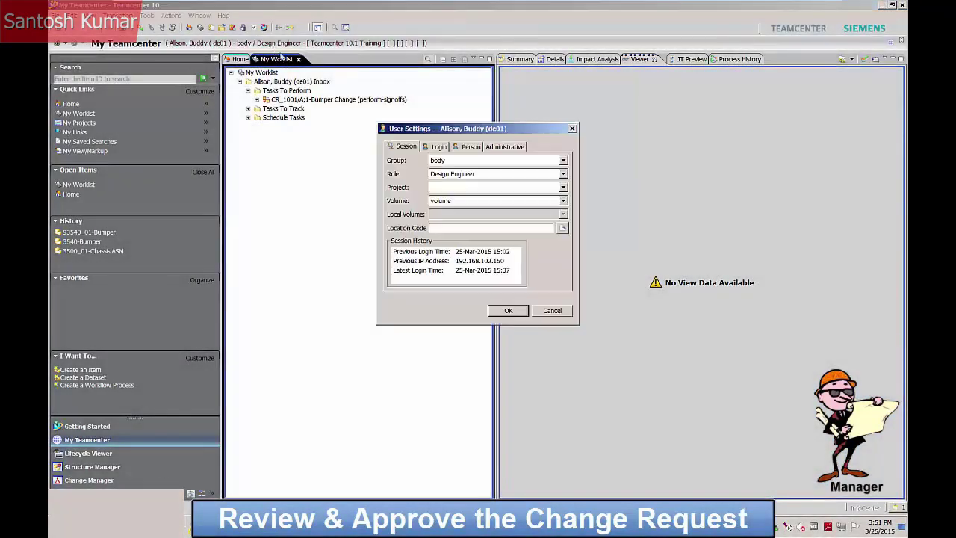
pyautogui.click(442, 167)
pyautogui.click(452, 186)
pyautogui.click(454, 176)
pyautogui.click(452, 192)
pyautogui.click(500, 312)
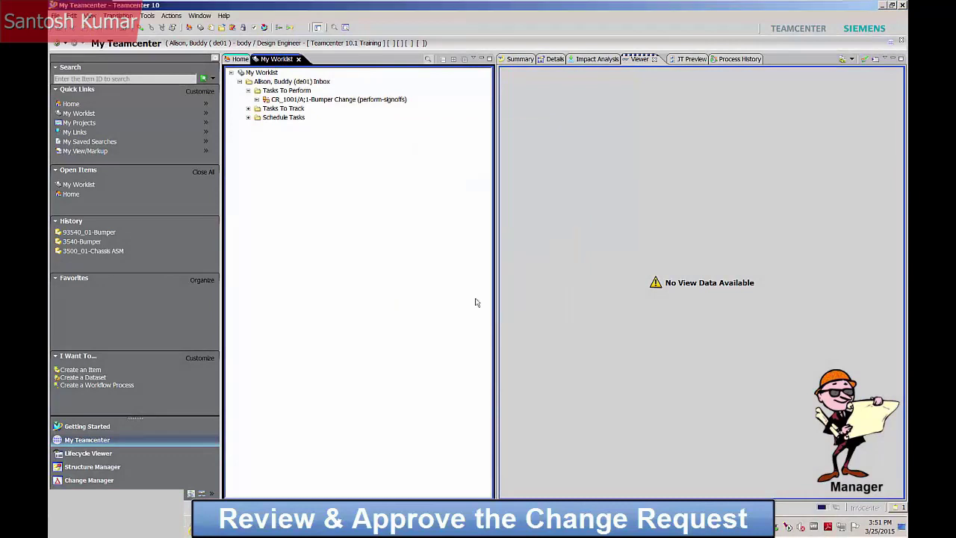
# Expand the perform-signoffs task's targets and send CR_1001 Bumper Change to Change Manager.
pyautogui.click(355, 102)
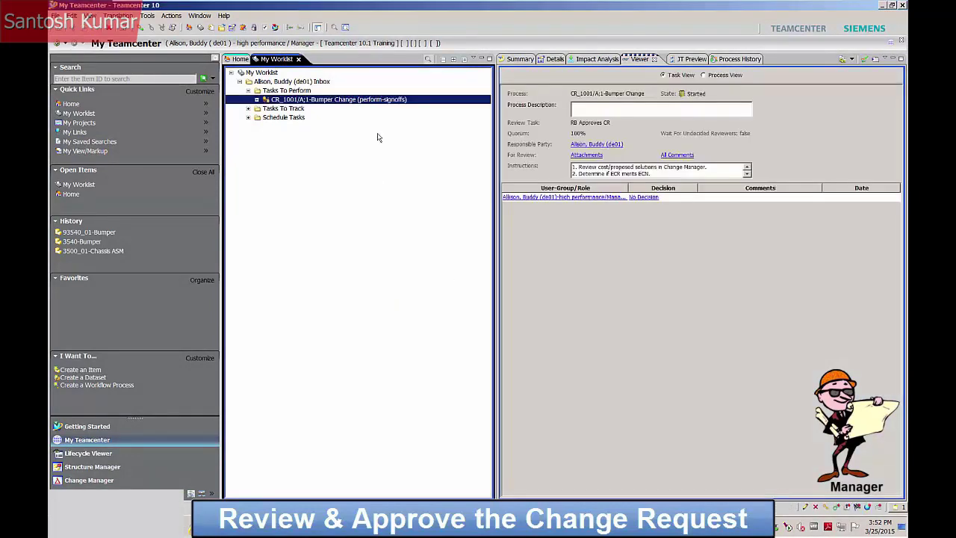
pyautogui.click(256, 100)
pyautogui.click(265, 108)
pyautogui.click(273, 117)
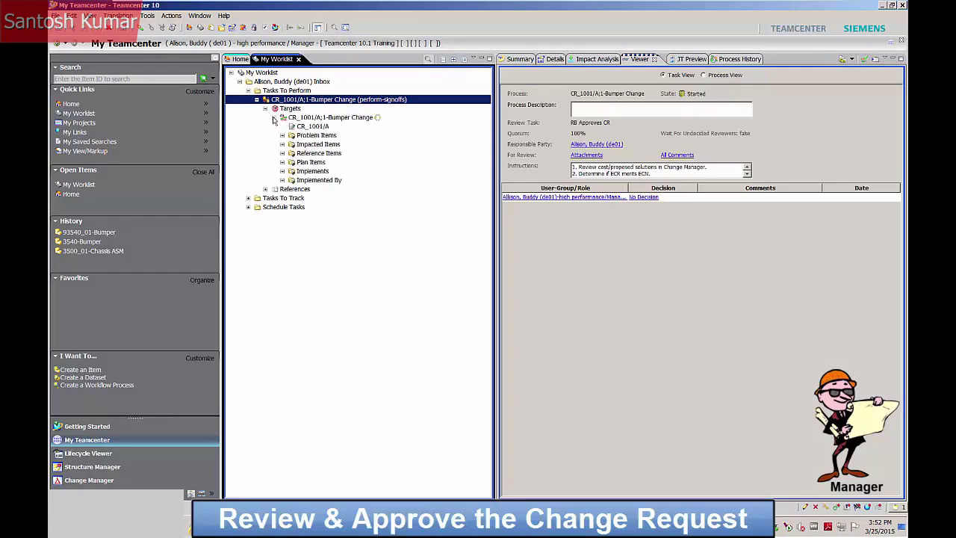
pyautogui.click(306, 118)
pyautogui.rightClick(304, 118)
pyautogui.moveTo(351, 213)
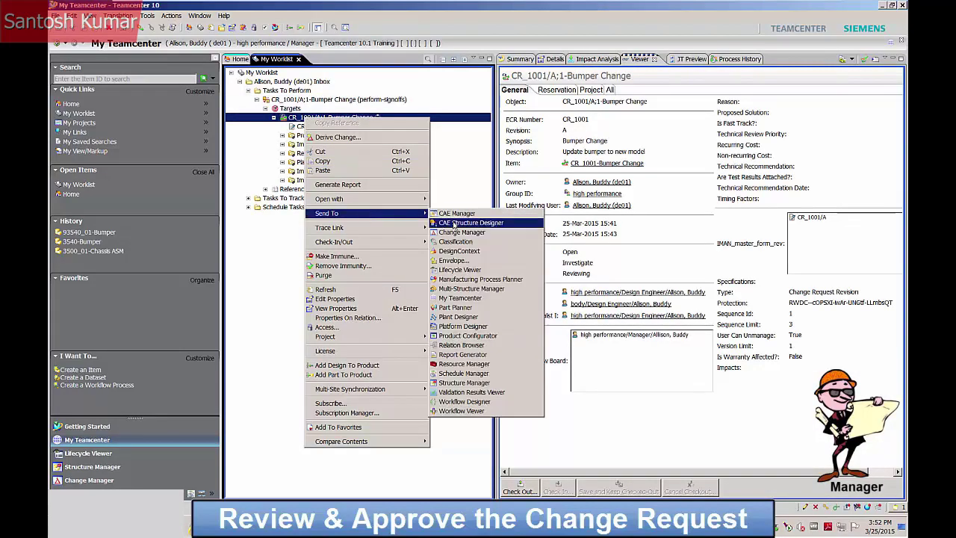
pyautogui.click(442, 264)
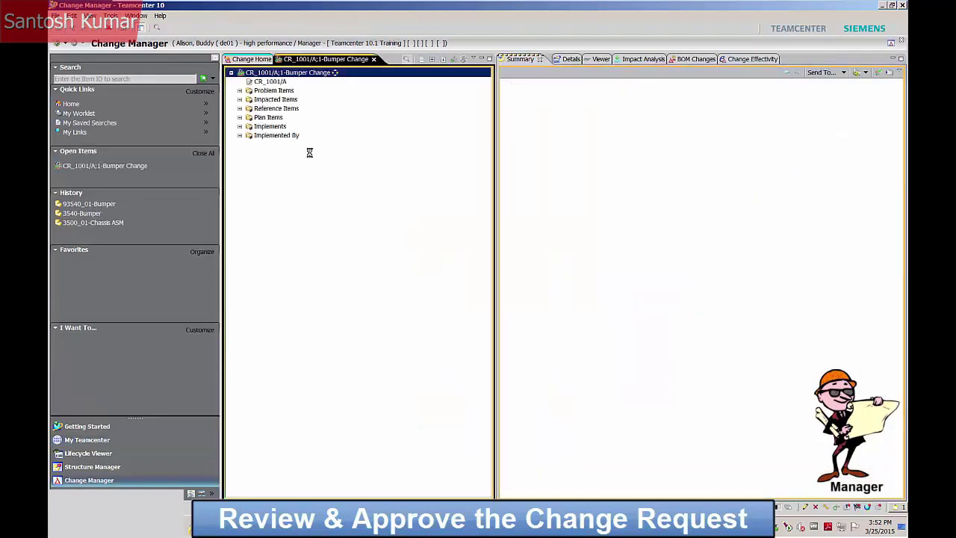
# Review CR_1001's Problem, Impacted and Plan Items and its roll-up, then return to the signoff task.
pyautogui.click(239, 90)
pyautogui.click(240, 109)
pyautogui.click(240, 135)
pyautogui.click(452, 60)
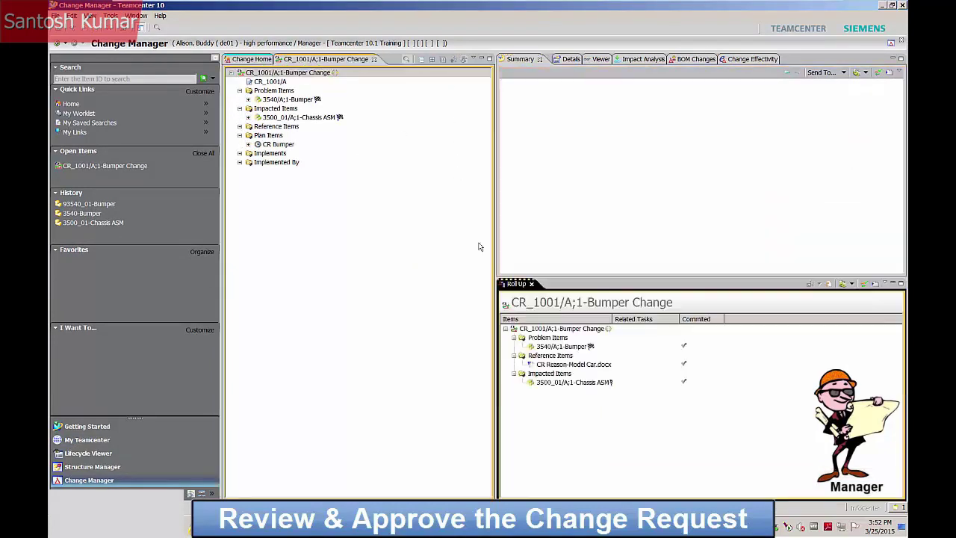
pyautogui.click(531, 284)
pyautogui.click(57, 43)
pyautogui.click(339, 100)
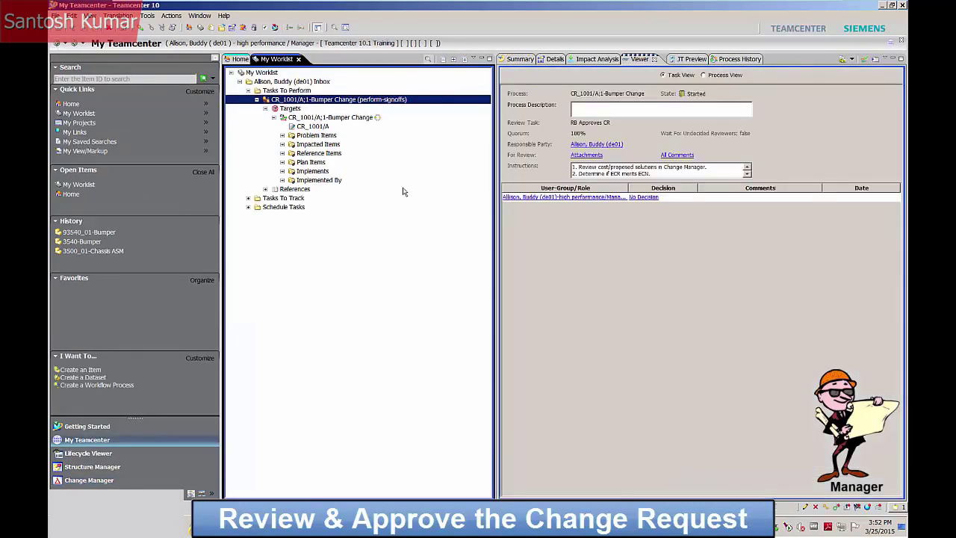
# Approve the CR_1001 review and change the session role to Design Engineer.
pyautogui.click(640, 199)
pyautogui.click(349, 250)
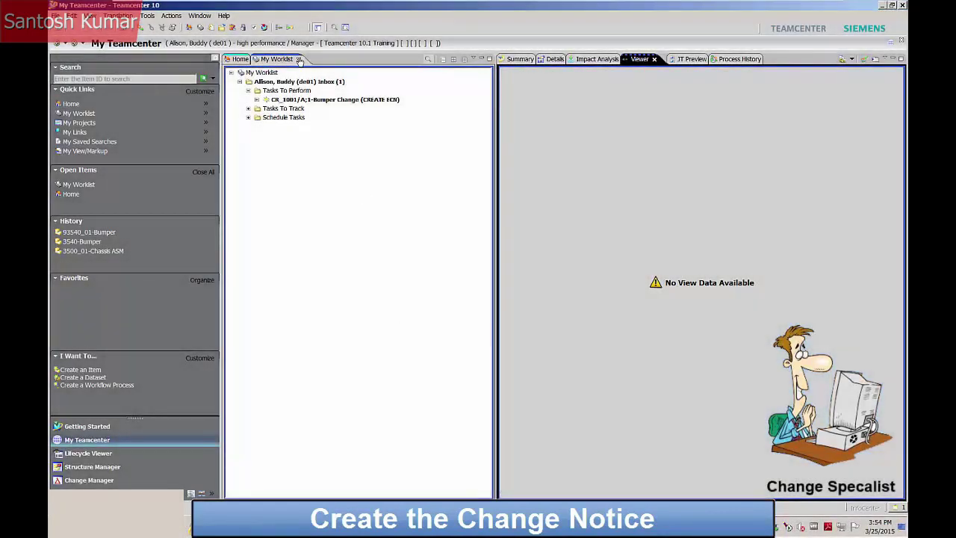
pyautogui.click(296, 47)
pyautogui.click(465, 175)
pyautogui.click(465, 188)
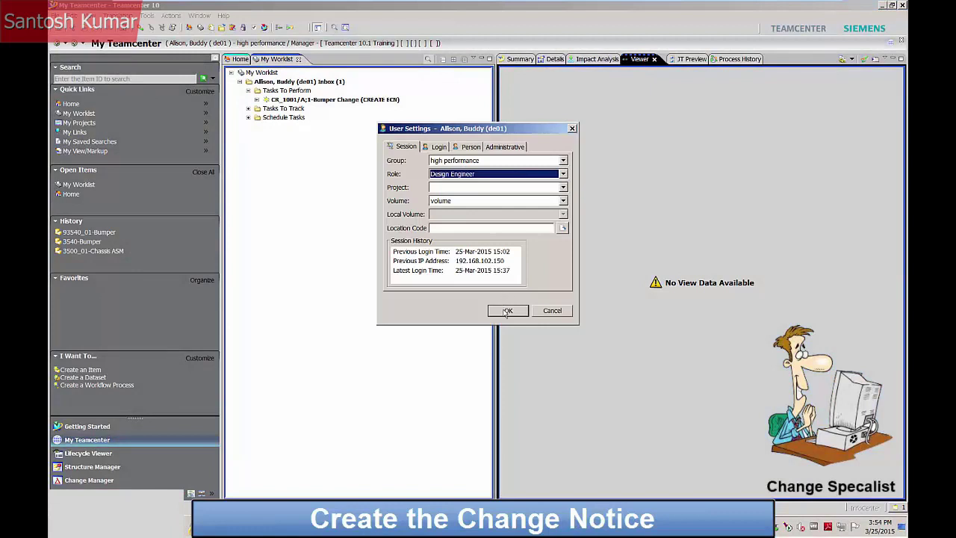
pyautogui.click(504, 312)
# Start Derive Change on CR_1001 from the CREATE ECN task's targets.
pyautogui.click(275, 100)
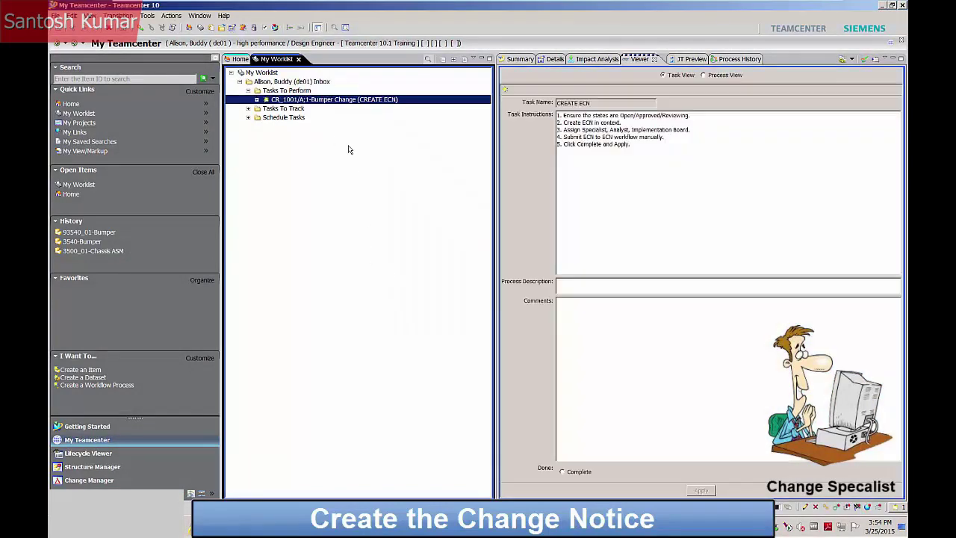
pyautogui.click(256, 100)
pyautogui.click(265, 108)
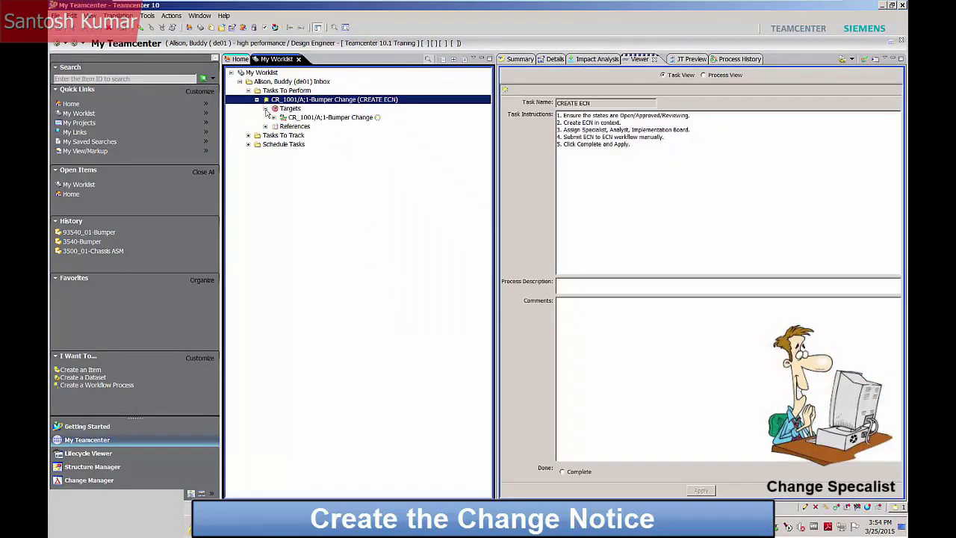
pyautogui.click(296, 118)
pyautogui.rightClick(296, 121)
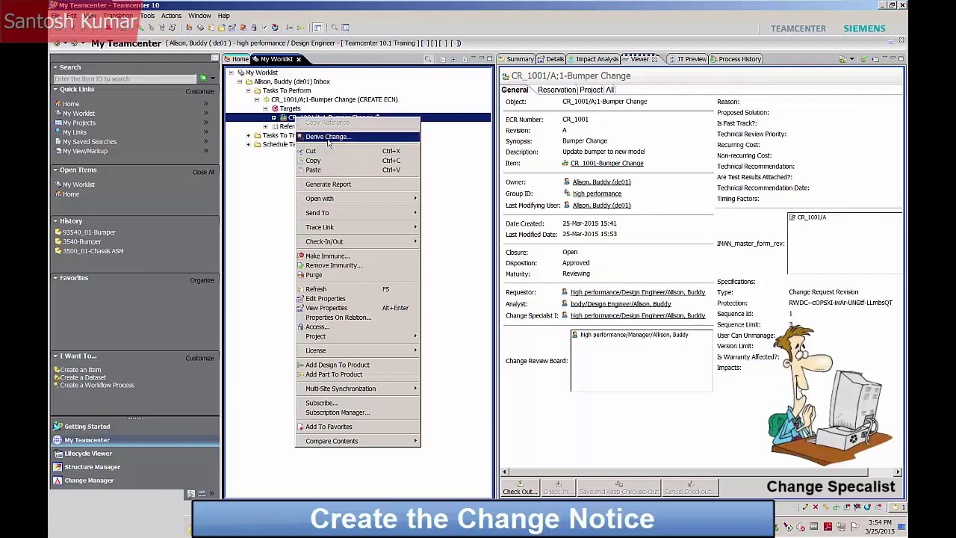
pyautogui.click(314, 138)
pyautogui.click(479, 331)
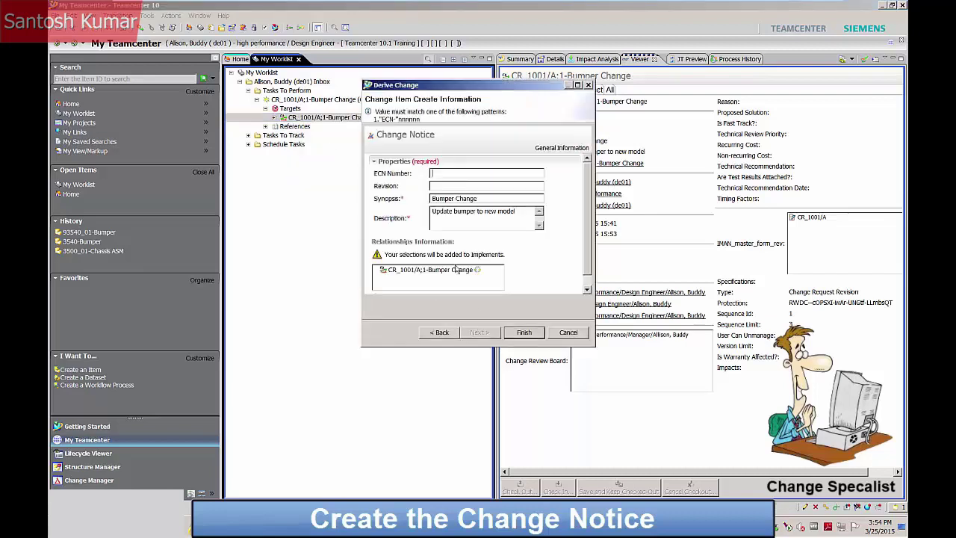
# Create change notice ECN_1001 revision A and expand it under Implemented By.
pyautogui.write('ECN_1001')
pyautogui.click(441, 186)
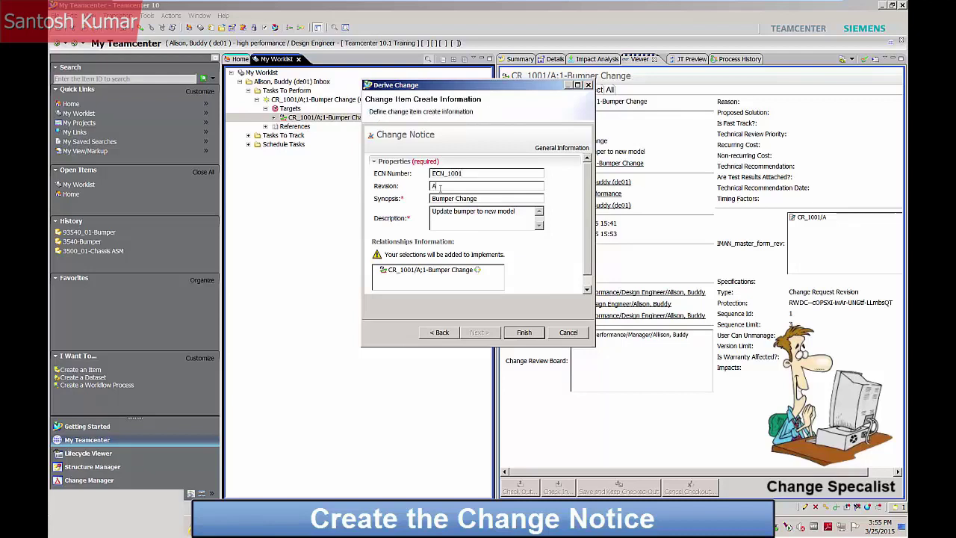
pyautogui.scroll(-1, 591, 253)
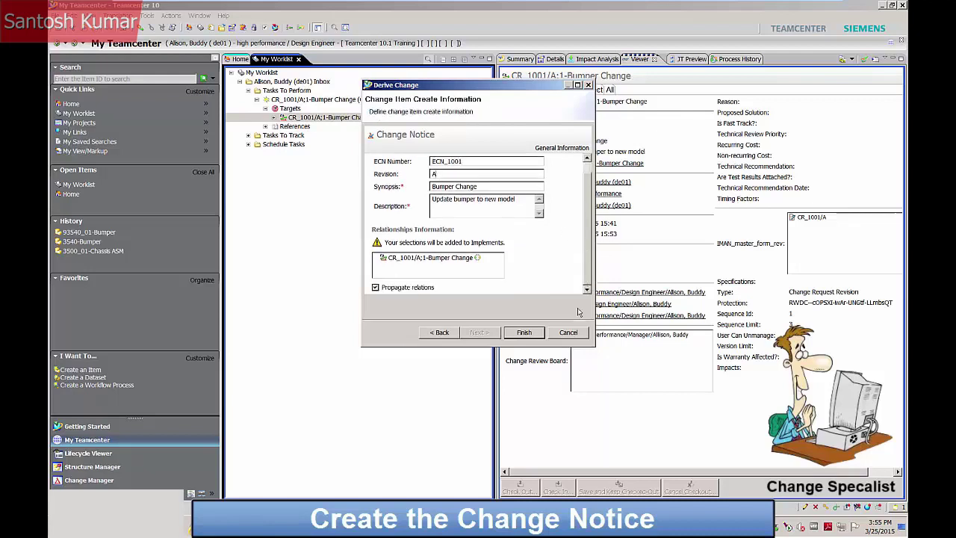
pyautogui.click(525, 334)
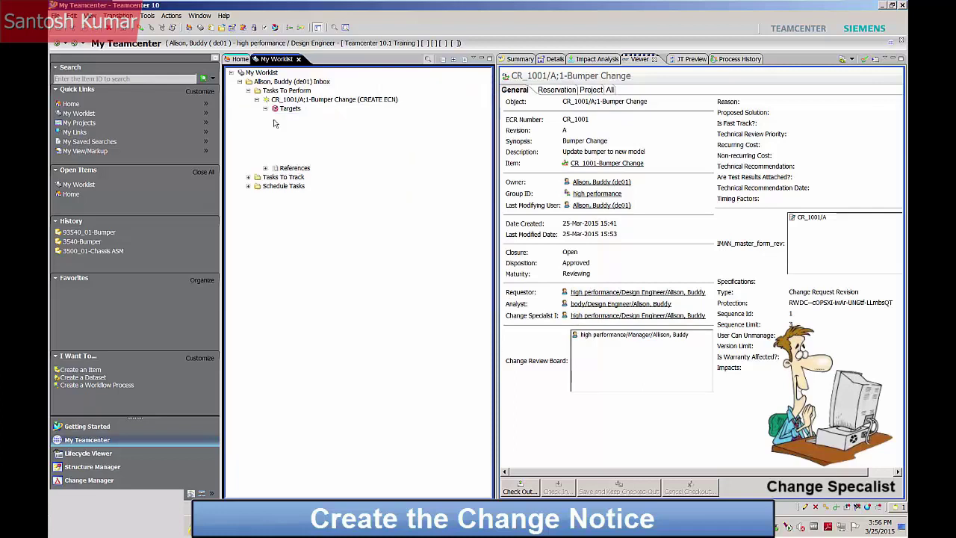
pyautogui.doubleClick(297, 191)
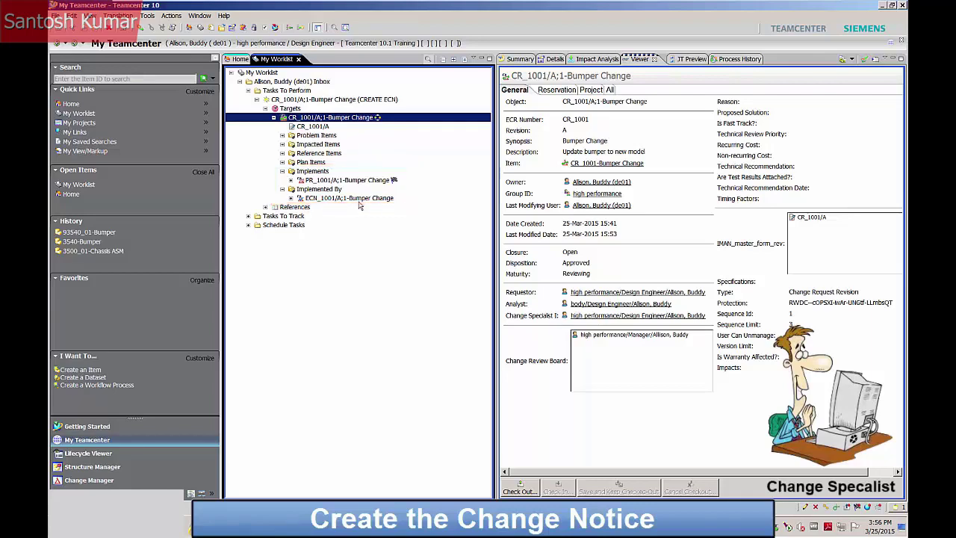
pyautogui.click(336, 198)
pyautogui.click(291, 198)
# Assign a body Design Engineer as the ECN's Analyst.
pyautogui.click(148, 15)
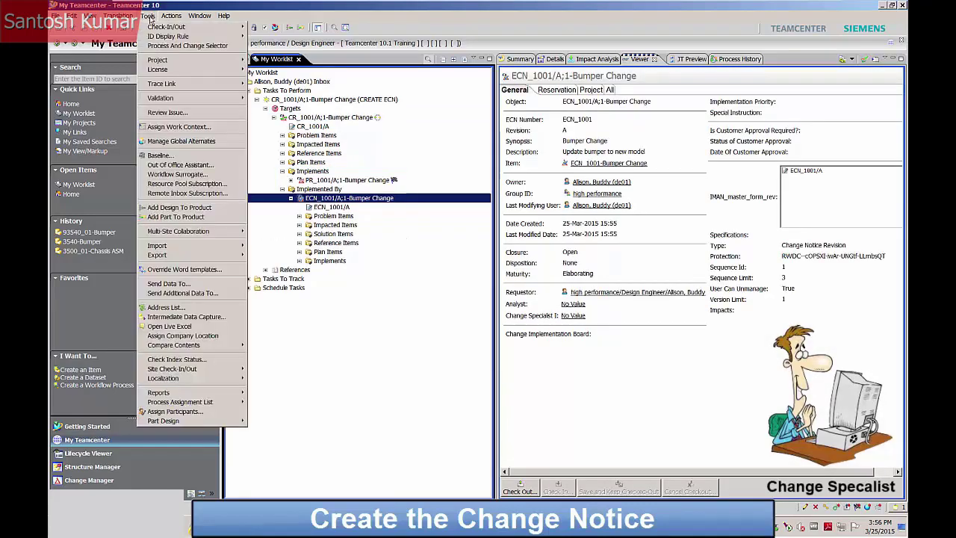
pyautogui.click(171, 411)
pyautogui.click(372, 173)
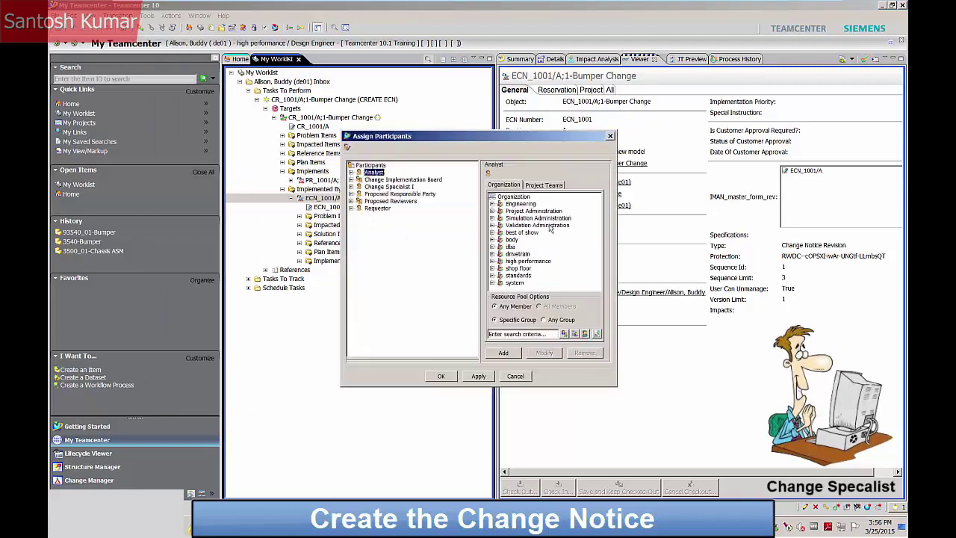
pyautogui.click(493, 239)
pyautogui.click(500, 254)
pyautogui.click(546, 260)
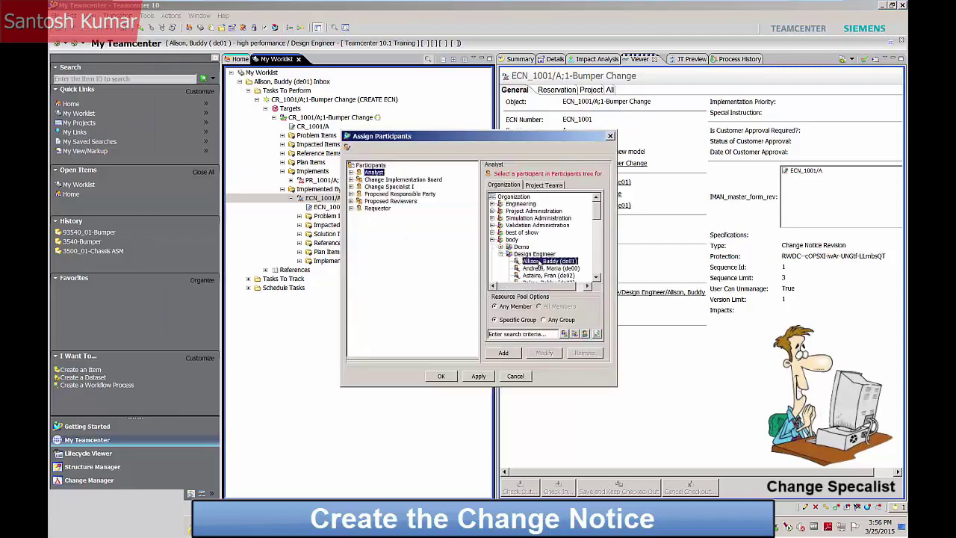
pyautogui.click(505, 353)
# Add a high performance Manager to the Change Implementation Board.
pyautogui.click(403, 186)
pyautogui.click(493, 240)
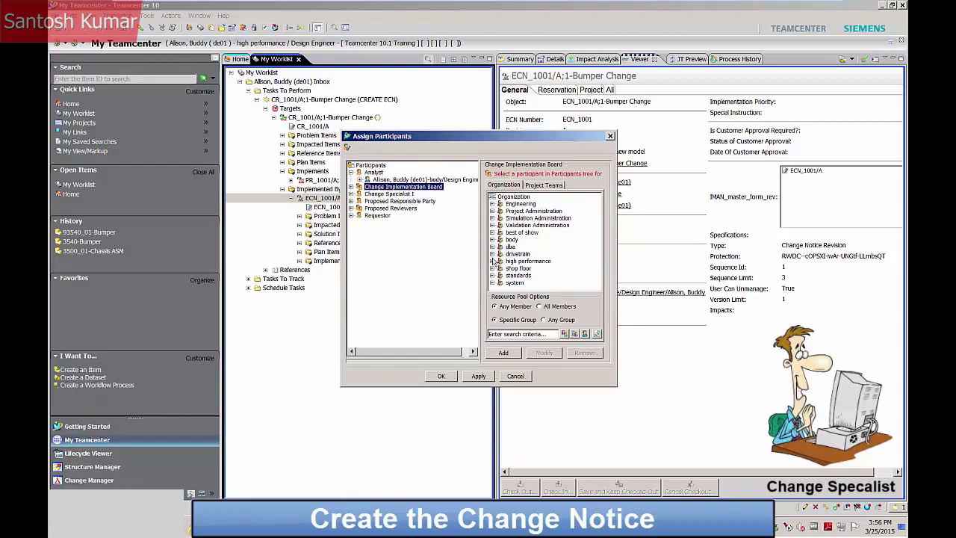
pyautogui.click(493, 260)
pyautogui.click(501, 274)
pyautogui.click(549, 212)
pyautogui.click(503, 352)
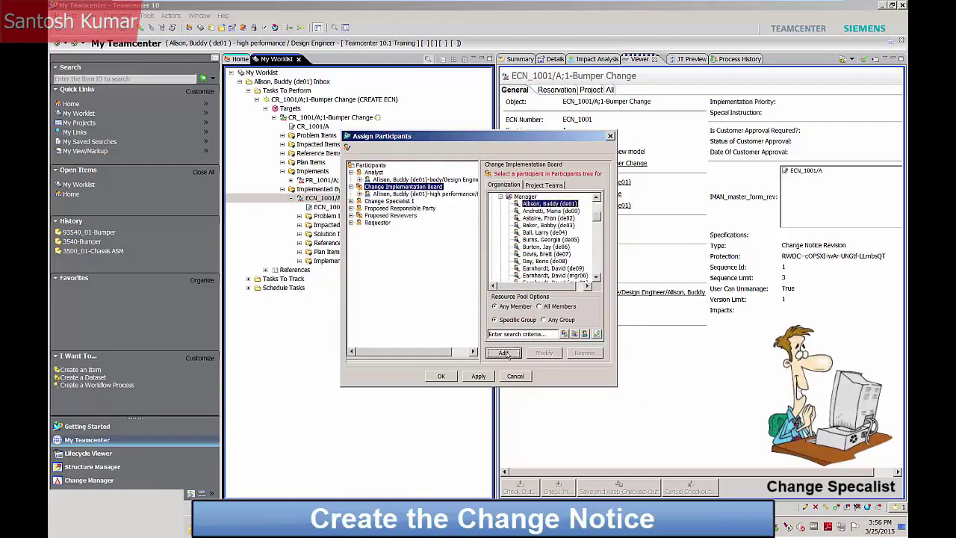
# Assign a high performance Design Engineer as Change Specialist I and confirm the participants.
pyautogui.click(388, 201)
pyautogui.click(500, 238)
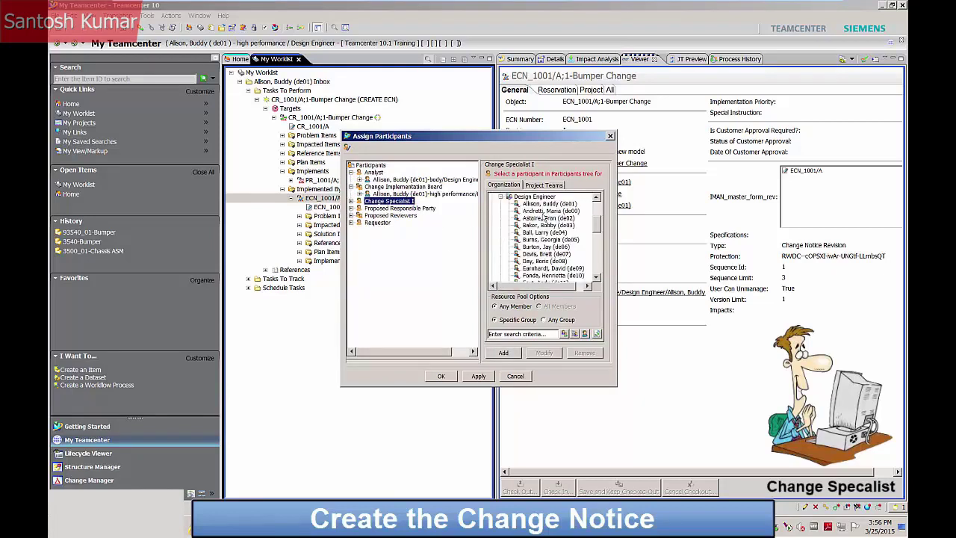
pyautogui.click(549, 204)
pyautogui.click(512, 354)
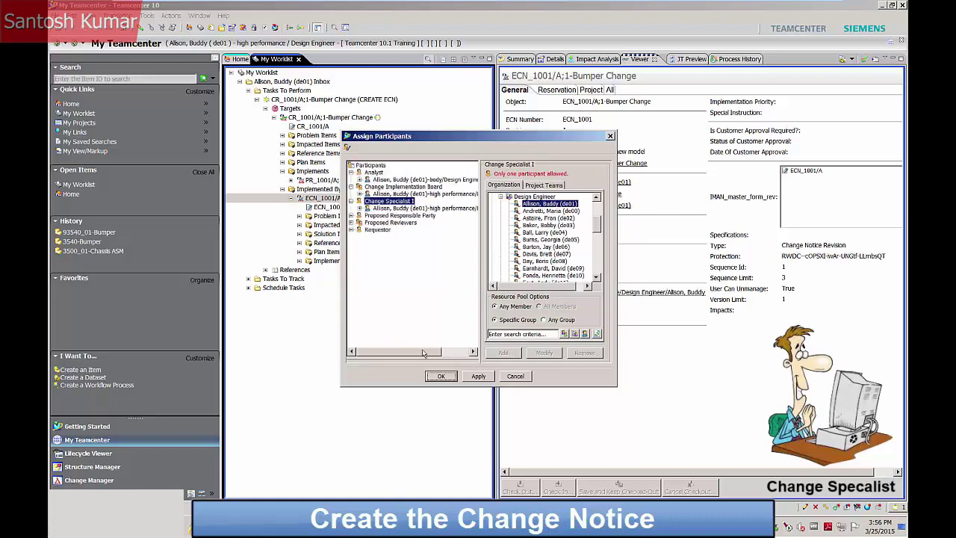
pyautogui.click(447, 376)
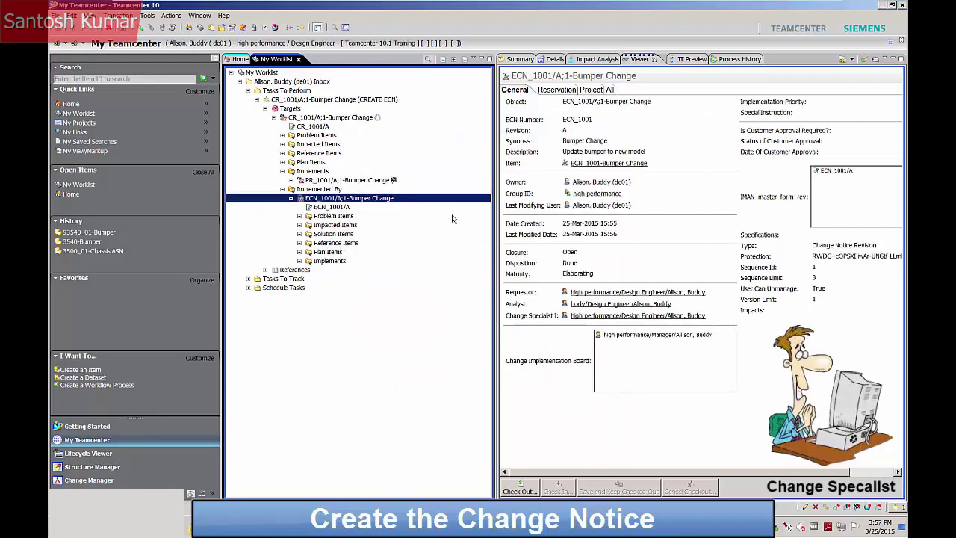
pyautogui.click(396, 101)
# Start a new workflow process on ECN_1001 with Ctrl+P.
pyautogui.click(388, 198)
pyautogui.click(366, 99)
pyautogui.click(344, 198)
pyautogui.hotkey('ctrl', 'p')
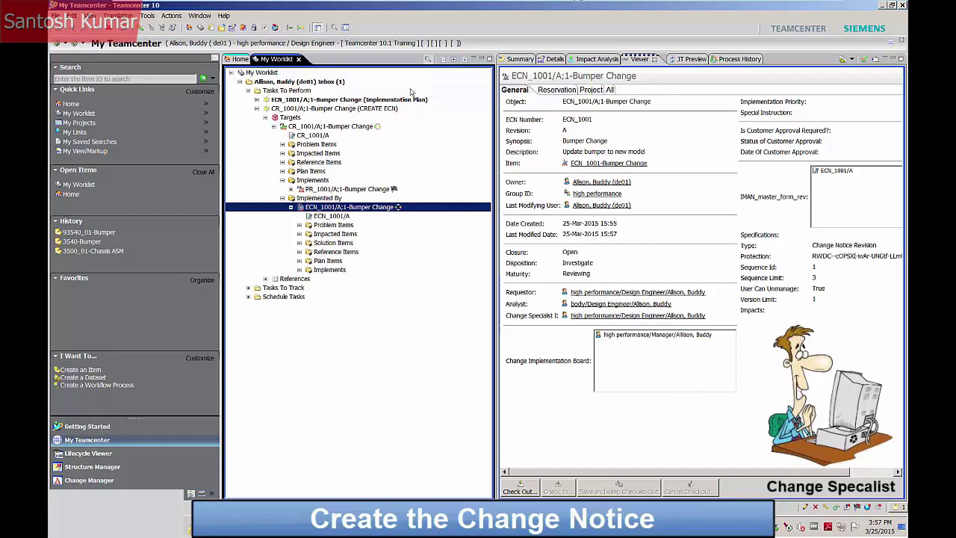
# Mark the CREATE ECN task Complete and apply it.
pyautogui.click(398, 109)
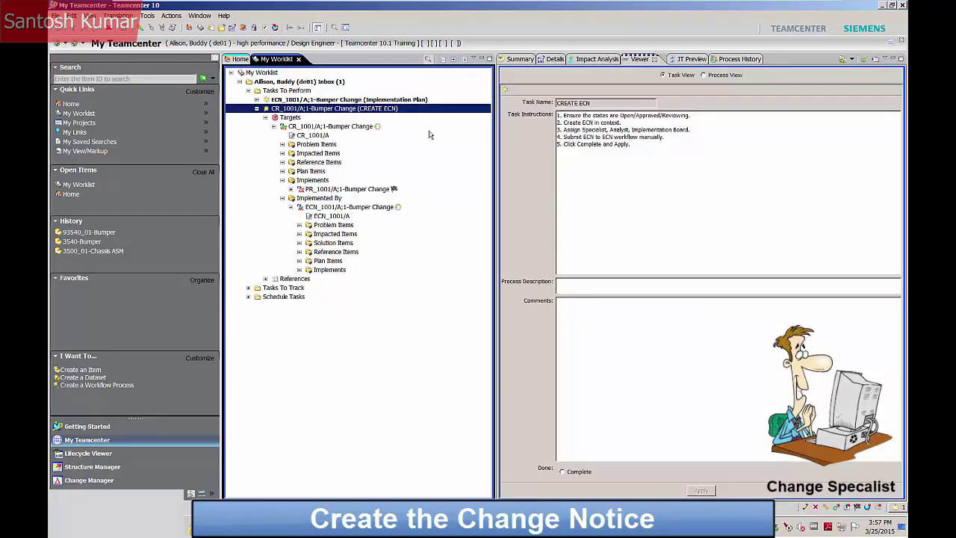
pyautogui.click(578, 471)
pyautogui.click(701, 490)
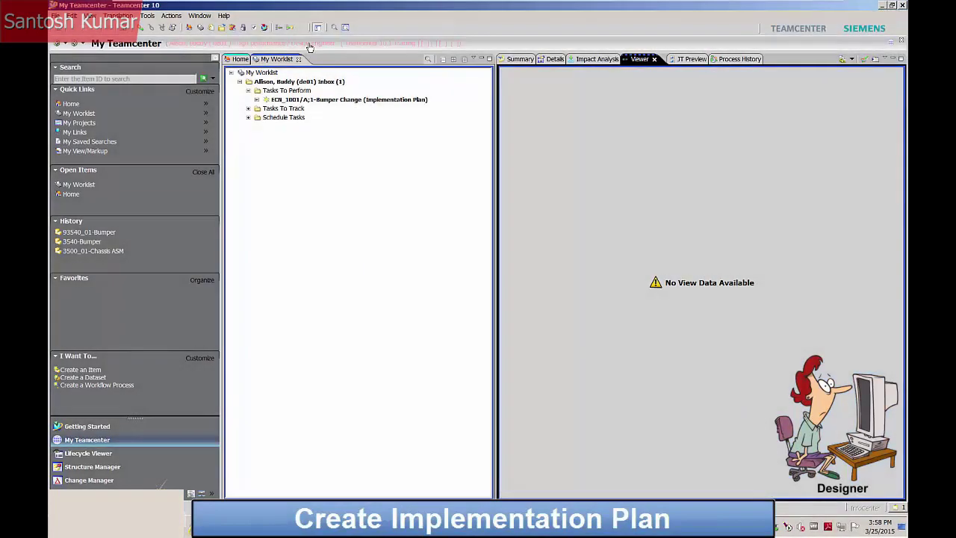
# Change the session group to body.
pyautogui.click(310, 47)
pyautogui.click(465, 160)
pyautogui.click(463, 172)
pyautogui.click(508, 310)
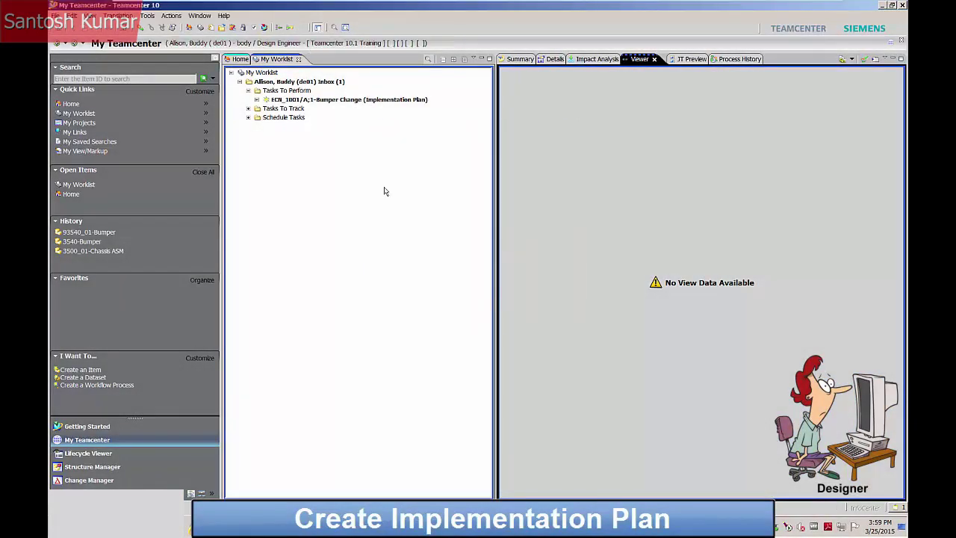
# Expand the Implementation Plan task down to CR_1001's Plan Items and select CR Bumper.
pyautogui.click(350, 101)
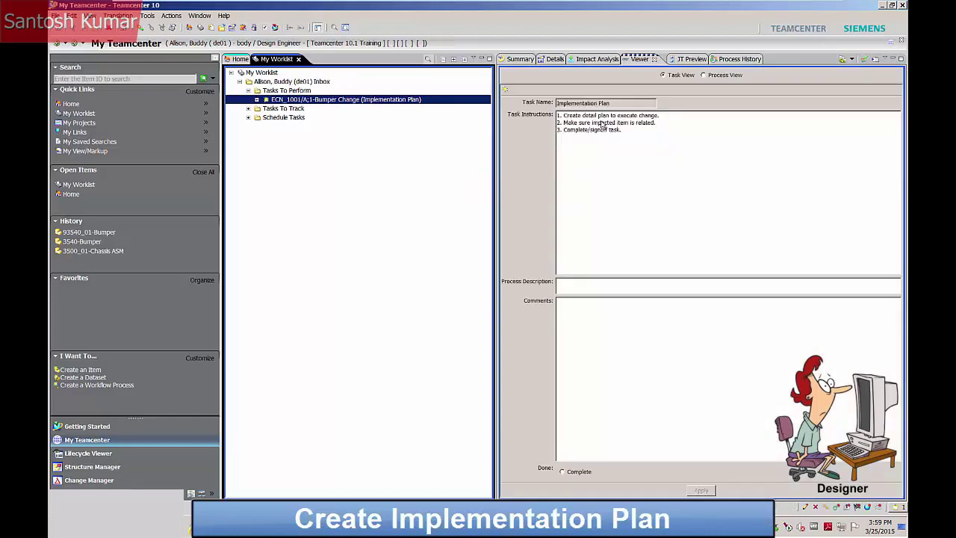
pyautogui.click(257, 100)
pyautogui.click(265, 109)
pyautogui.click(274, 118)
pyautogui.click(281, 180)
pyautogui.click(291, 189)
pyautogui.click(298, 242)
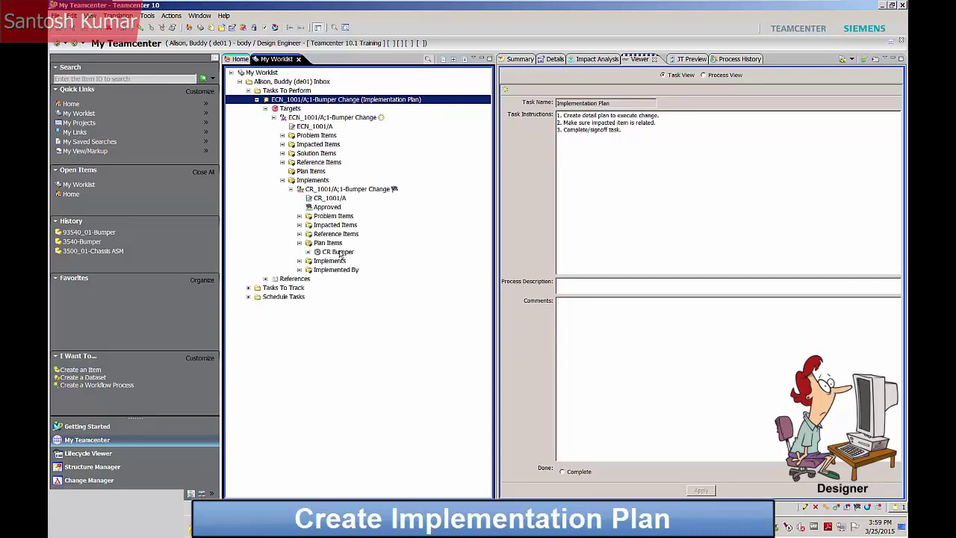
pyautogui.click(338, 252)
# Save CR Bumper as a new schedule named CN Bumper with an assigned ID.
pyautogui.click(56, 16)
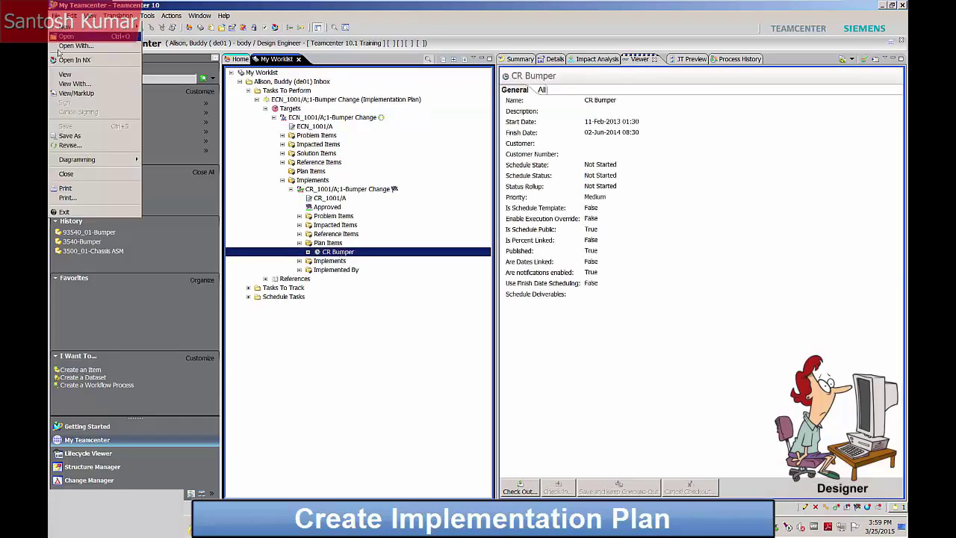
pyautogui.click(74, 137)
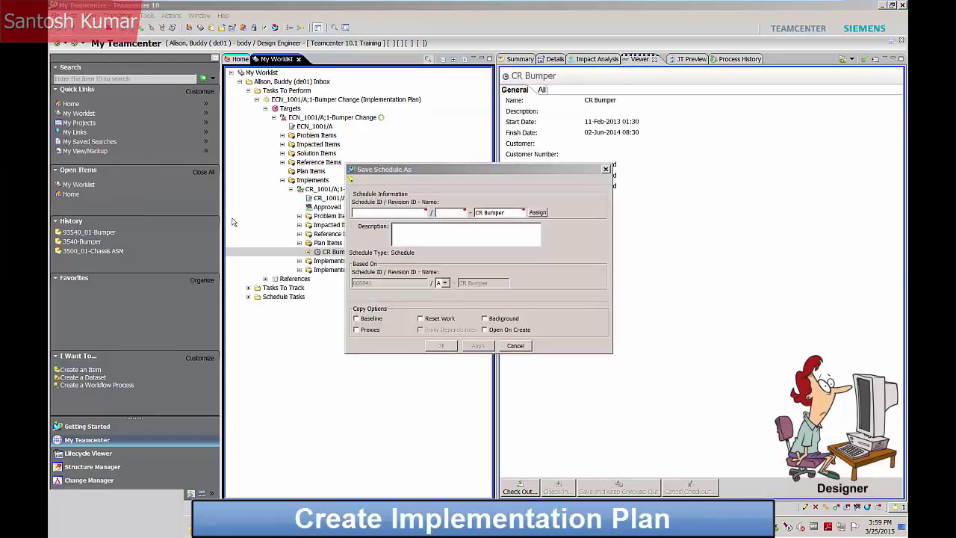
pyautogui.click(537, 212)
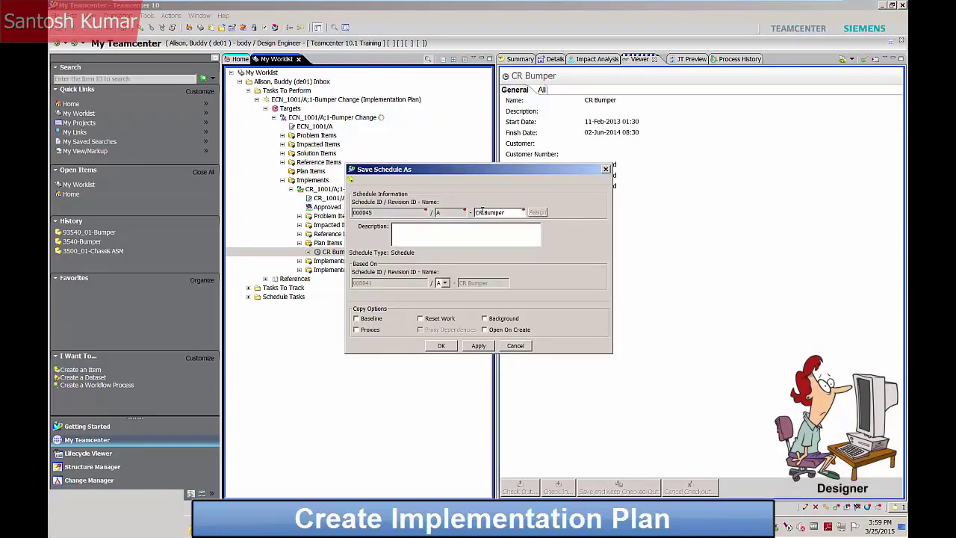
pyautogui.write('CN')
pyautogui.click(437, 347)
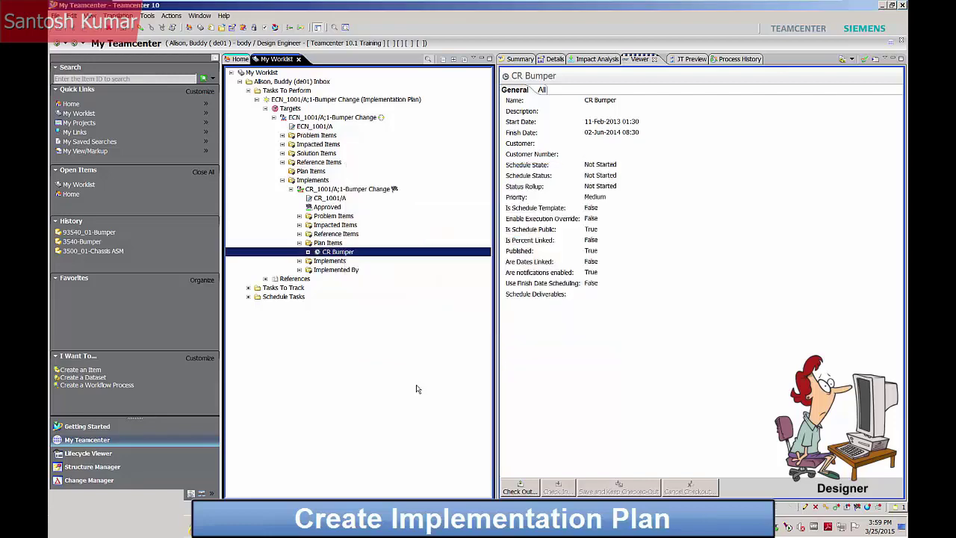
# Cut the CN Bumper schedule from the Home folder.
pyautogui.click(290, 189)
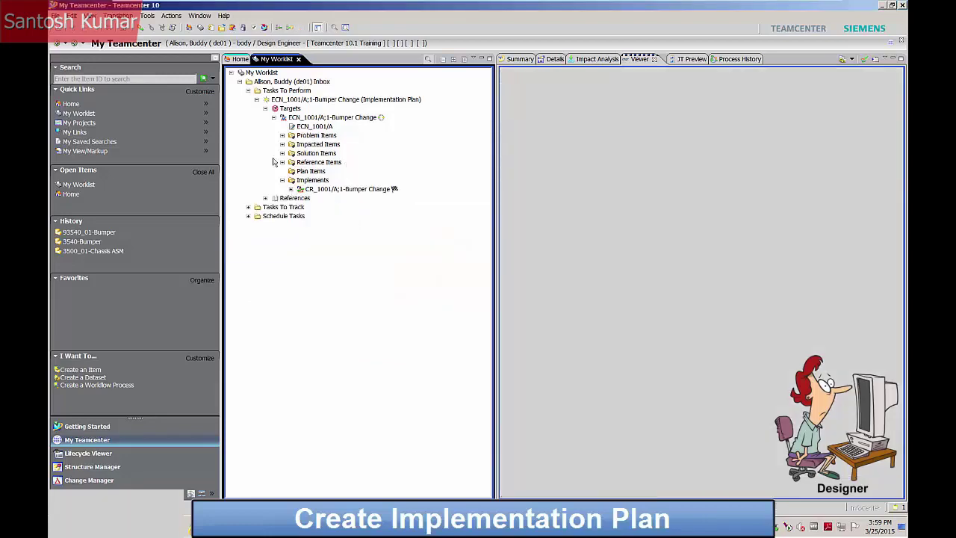
pyautogui.click(235, 61)
pyautogui.rightClick(272, 118)
pyautogui.click(290, 133)
# Paste CN Bumper into ECN_1001's Plan Items and mark the Implementation Plan task complete.
pyautogui.click(293, 60)
pyautogui.click(282, 162)
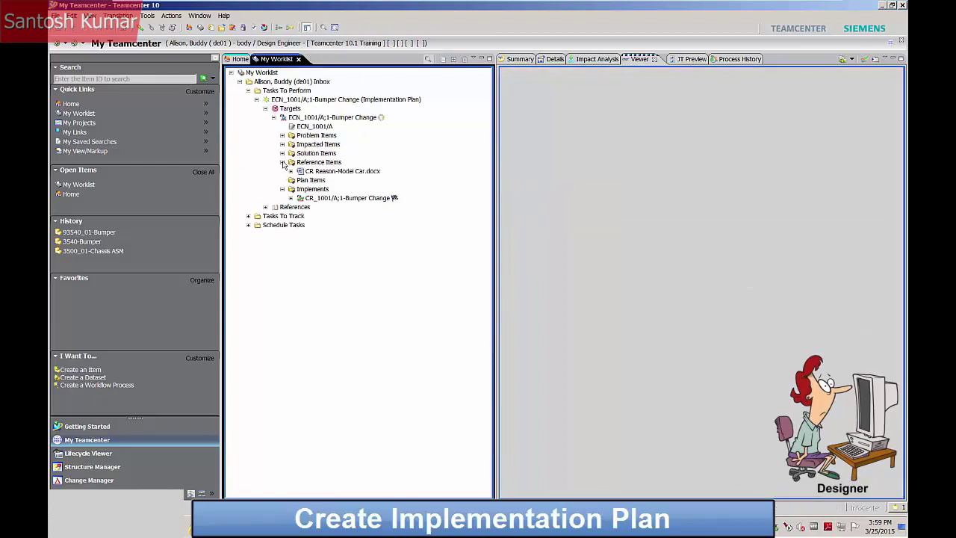
pyautogui.rightClick(290, 180)
pyautogui.click(312, 225)
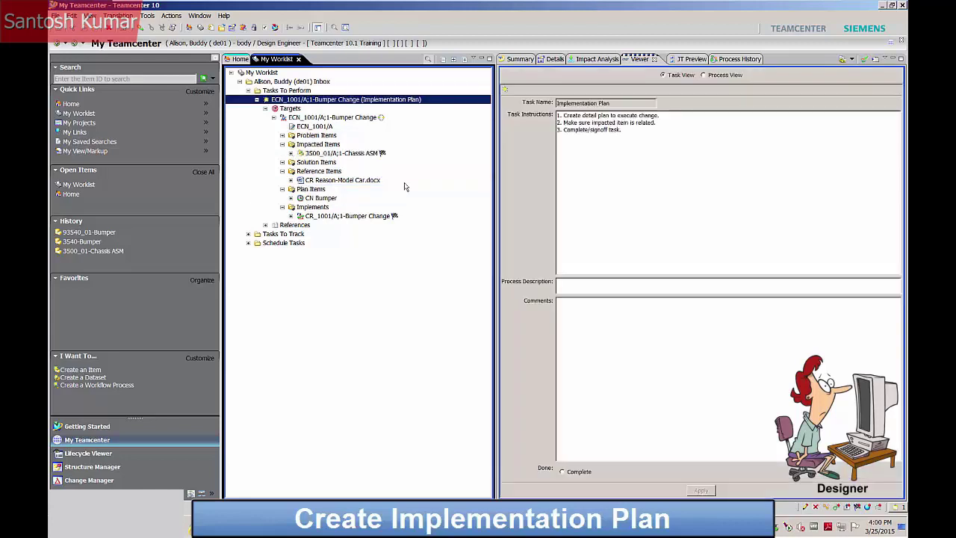
pyautogui.click(562, 471)
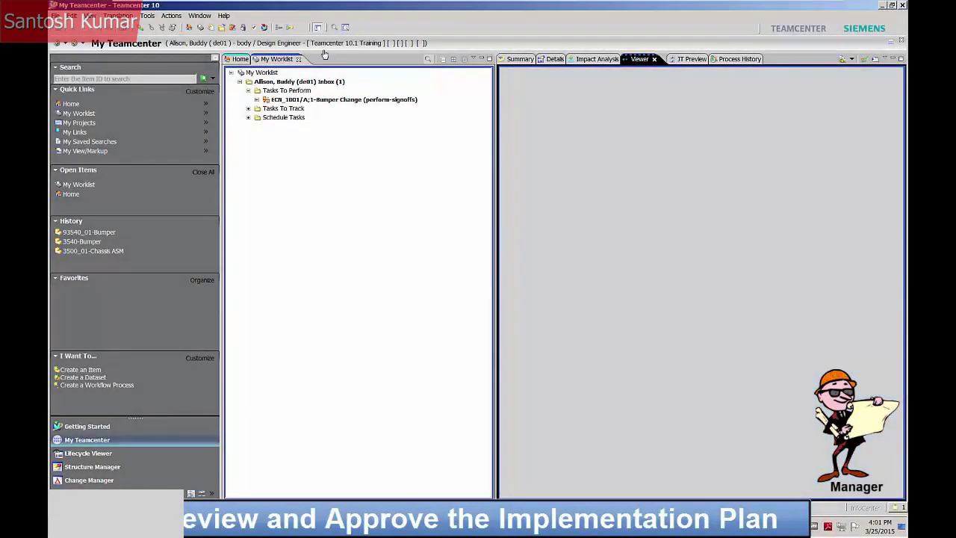
# Expand the ECN_1001 signoff task down to its Plan Items and open the CN Bumper schedule.
pyautogui.click(345, 99)
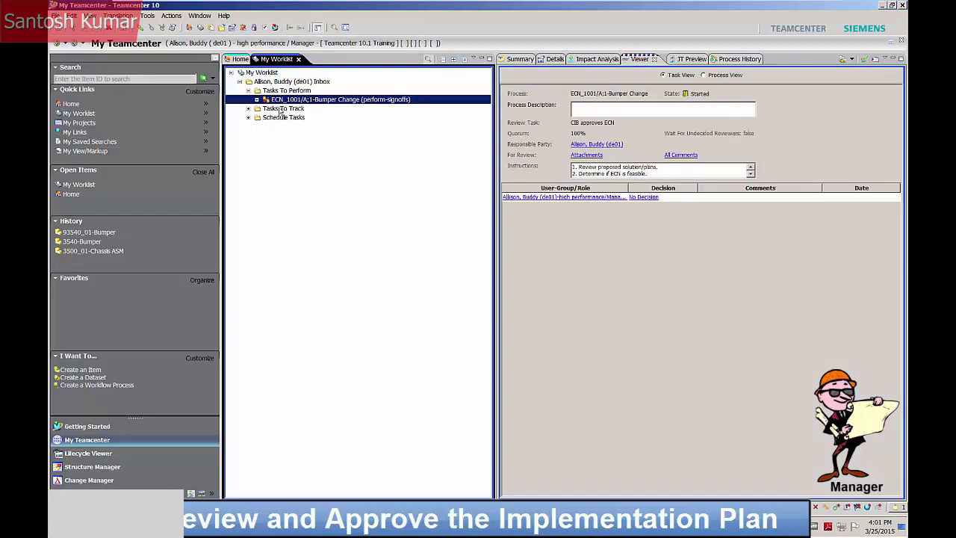
pyautogui.click(256, 100)
pyautogui.click(265, 108)
pyautogui.click(273, 117)
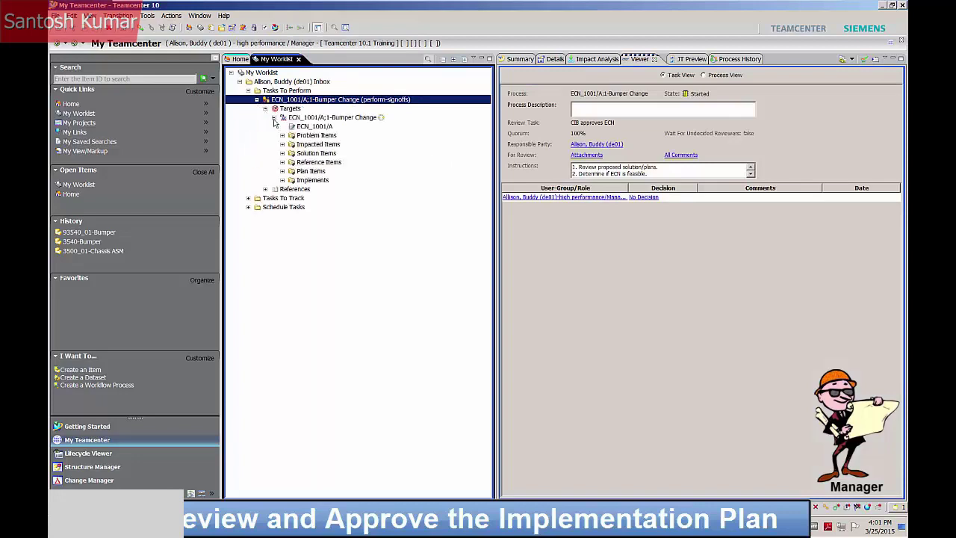
pyautogui.click(283, 171)
pyautogui.doubleClick(319, 180)
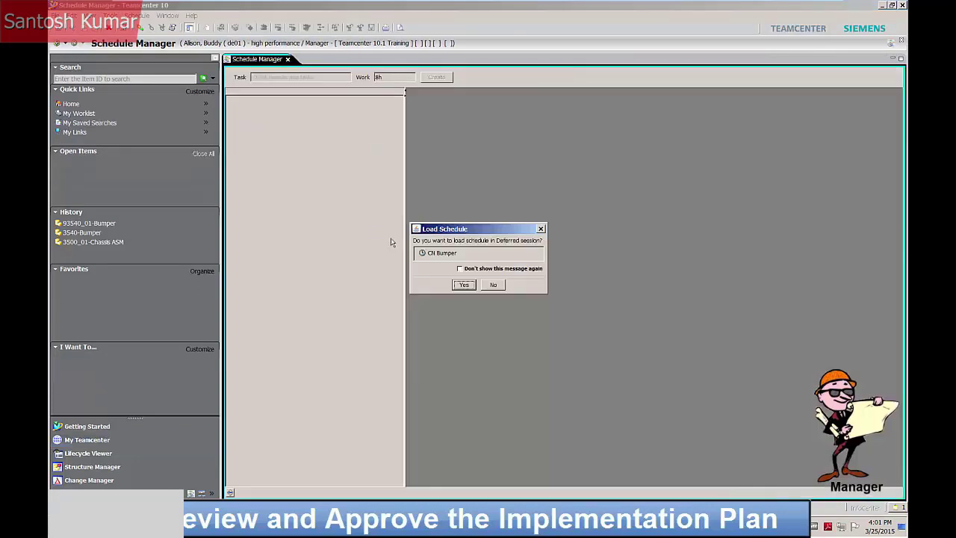
# Review the Bumper change and Revise assembly tasks in the Gantt chart, then return to the ECN signoff task.
pyautogui.click(493, 285)
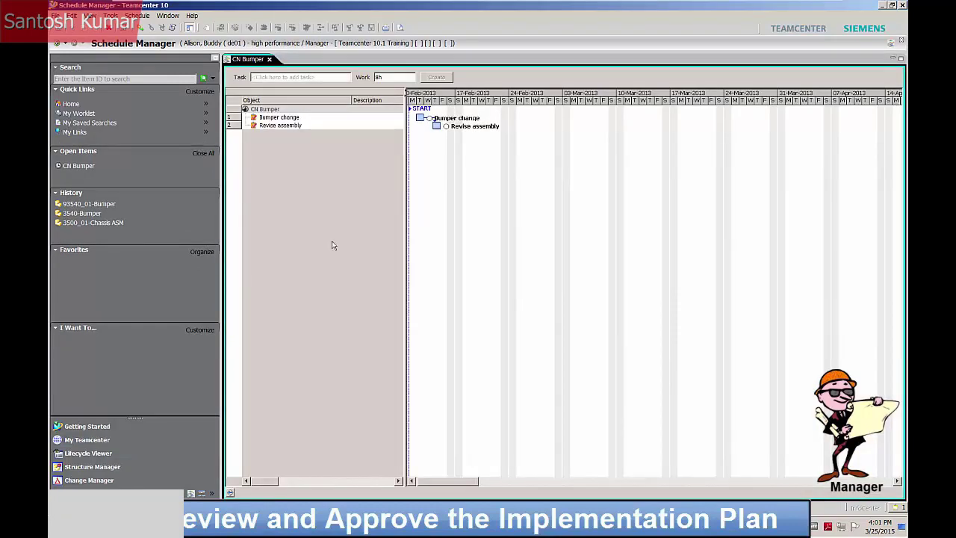
pyautogui.click(900, 43)
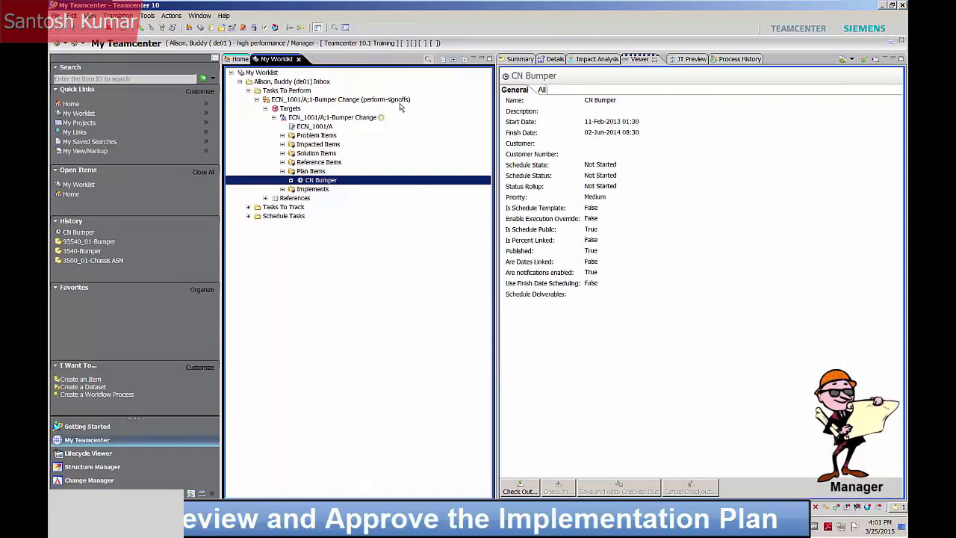
pyautogui.click(399, 100)
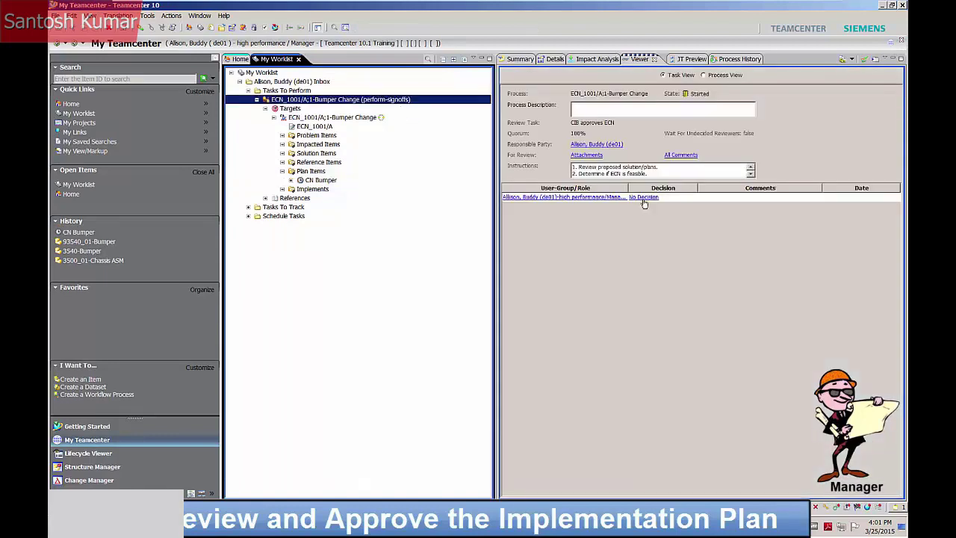
pyautogui.click(643, 198)
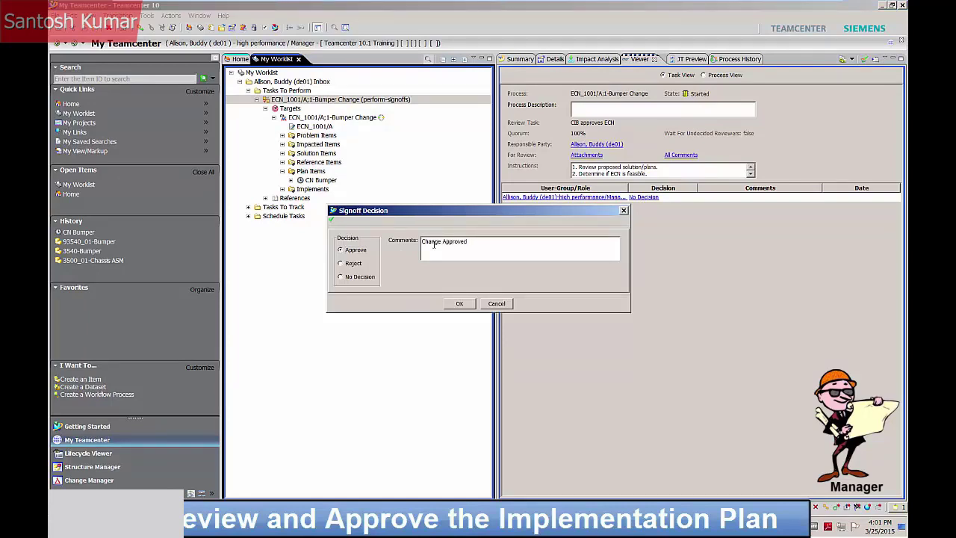
# Approve the ECN_1001 signoff with the comment 'Change Approved'.
pyautogui.click(458, 304)
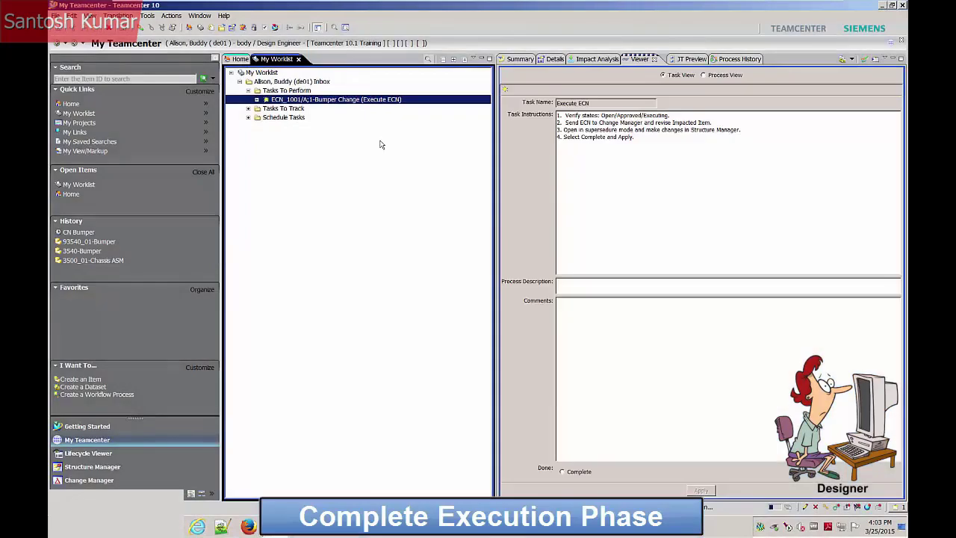
# Send ECN_1001 Bumper Change from the Execute ECN task's targets to Change Manager.
pyautogui.click(265, 109)
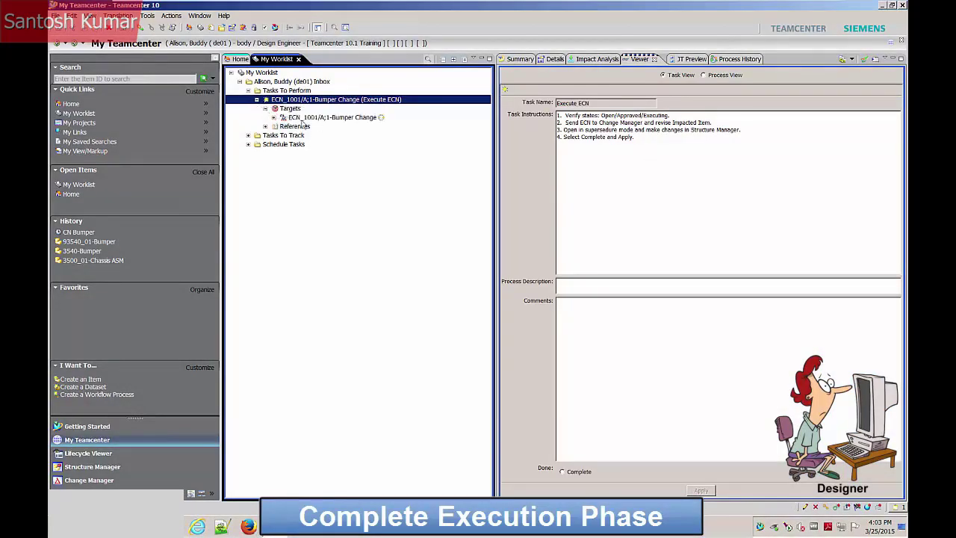
pyautogui.click(302, 118)
pyautogui.rightClick(302, 118)
pyautogui.moveTo(361, 216)
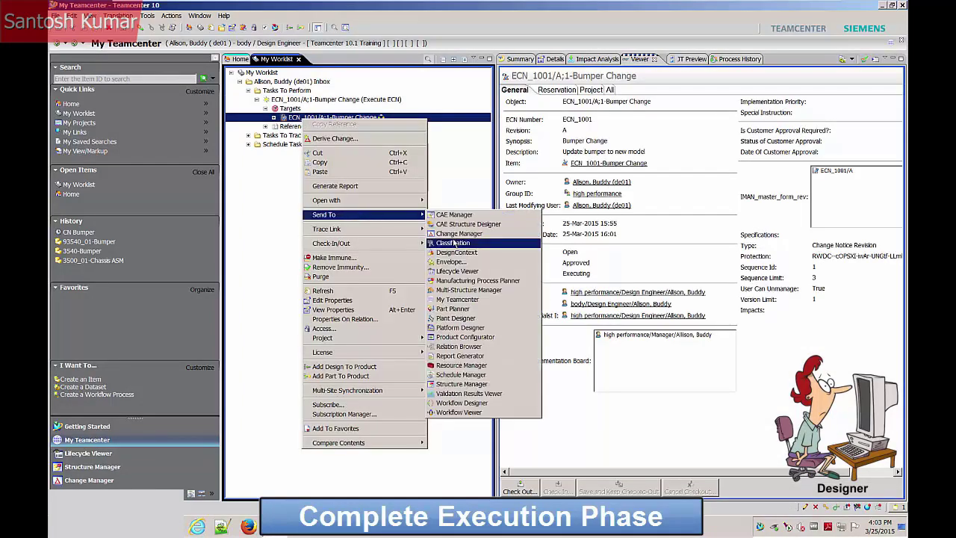
pyautogui.click(459, 233)
# Revise impacted 3500_01/A Chassis ASM so revision B becomes a solution item.
pyautogui.click(240, 102)
pyautogui.click(240, 120)
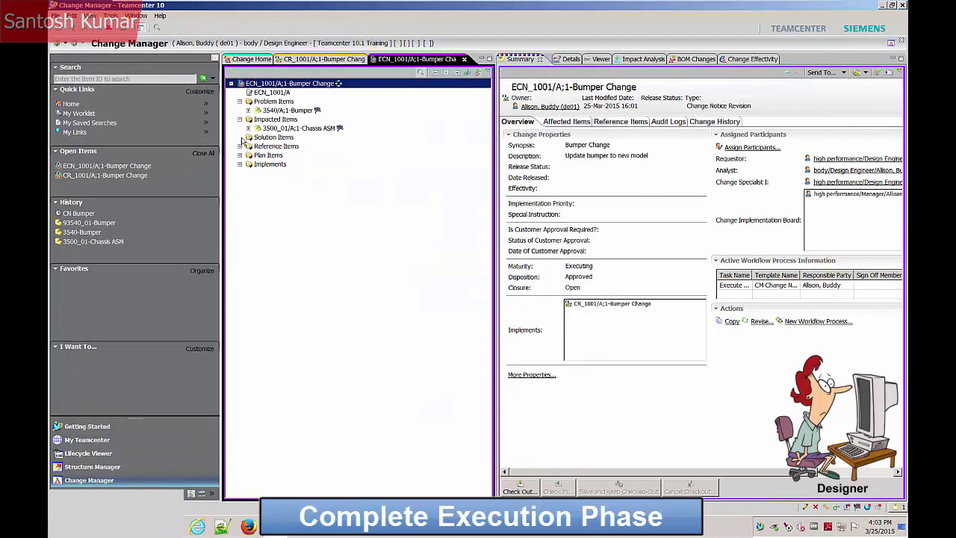
pyautogui.click(303, 129)
pyautogui.rightClick(304, 130)
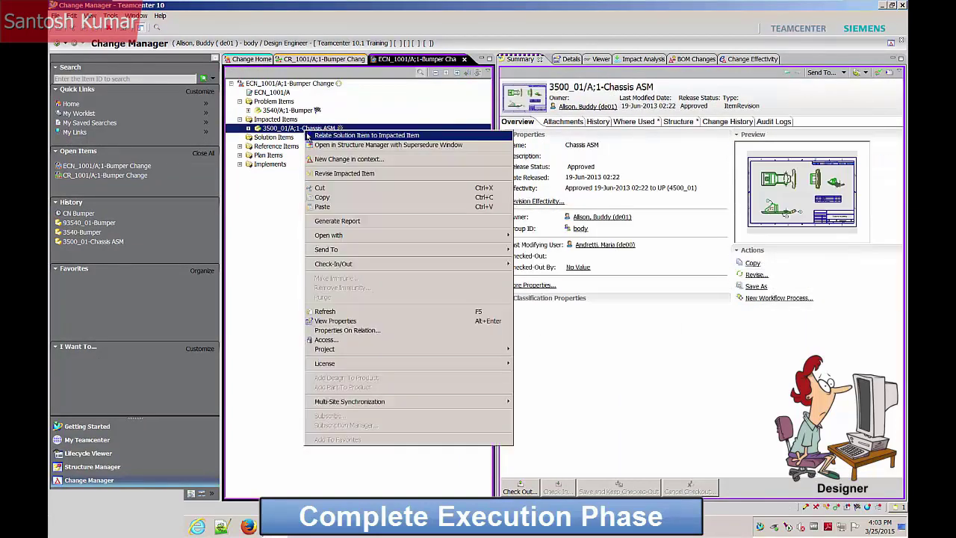
pyautogui.click(326, 161)
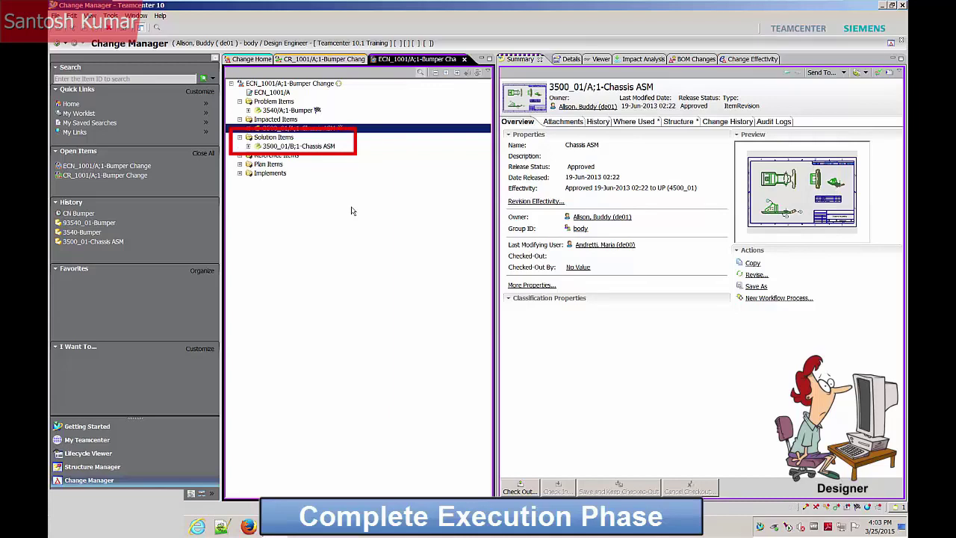
pyautogui.rightClick(312, 147)
# In Structure Manager, replace the 3540 bumper line of Chassis ASM revision B with 93540_01.
pyautogui.moveTo(444, 266)
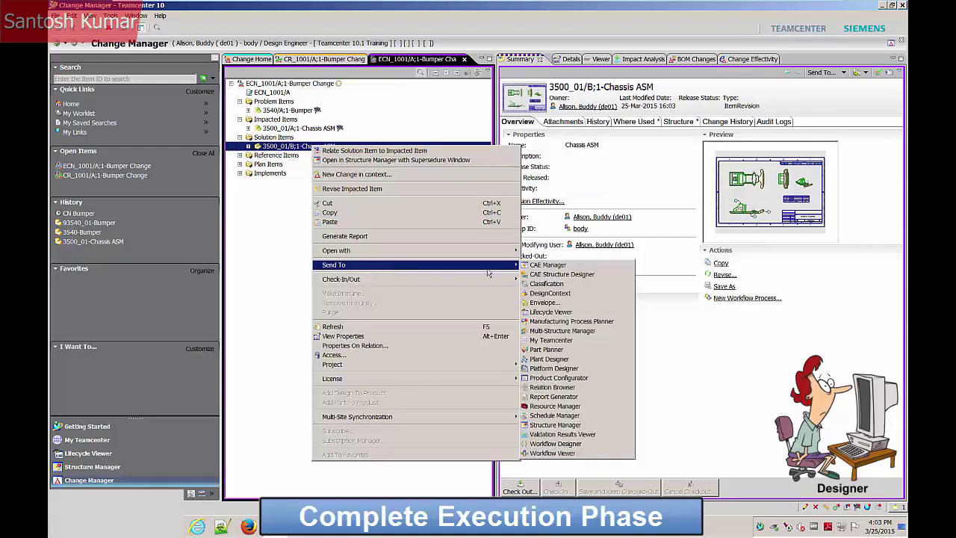
pyautogui.click(554, 424)
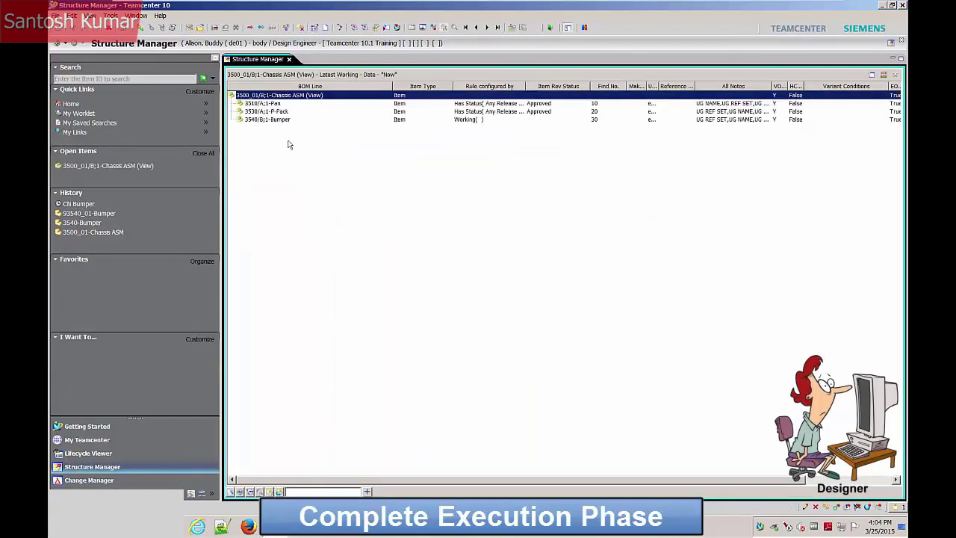
pyautogui.click(281, 121)
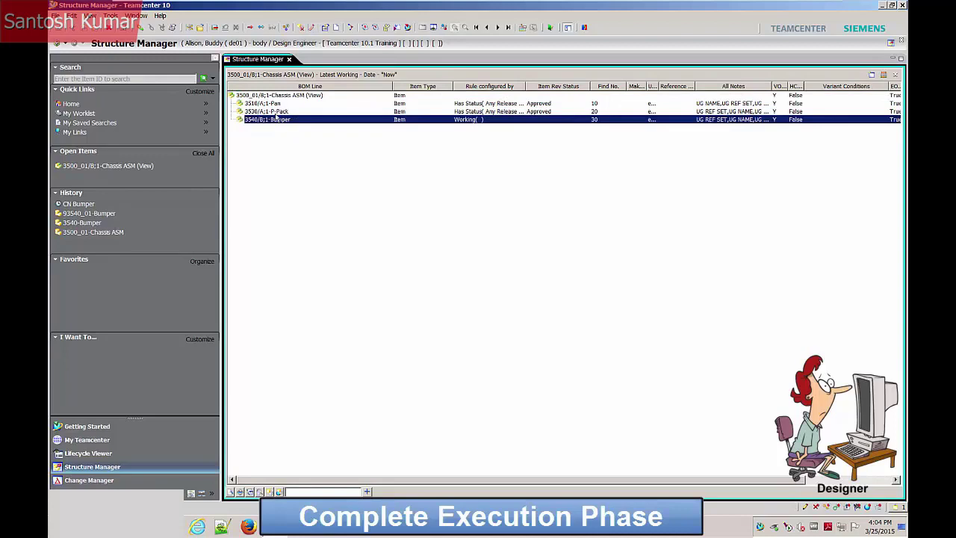
pyautogui.click(71, 14)
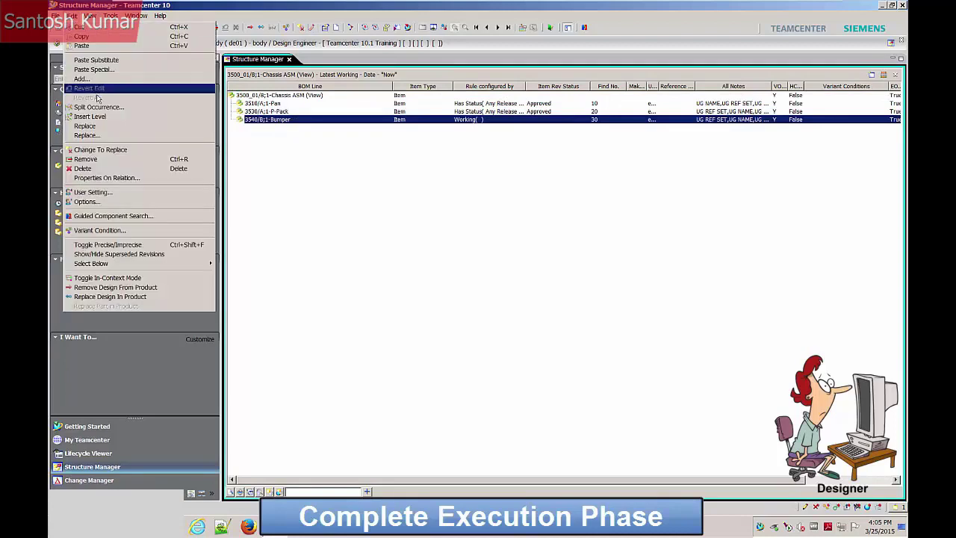
pyautogui.click(101, 136)
pyautogui.write('93')
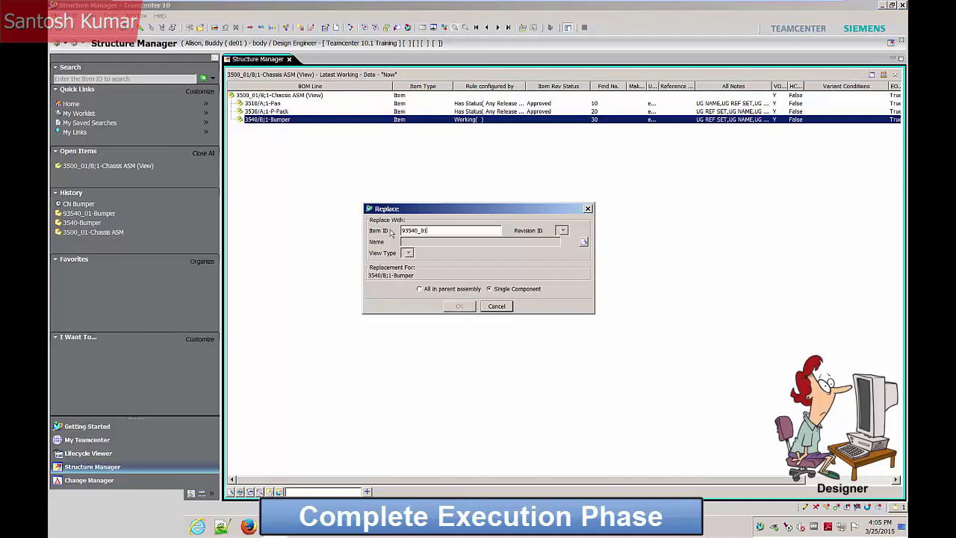
pyautogui.write('540_01')
pyautogui.click(457, 306)
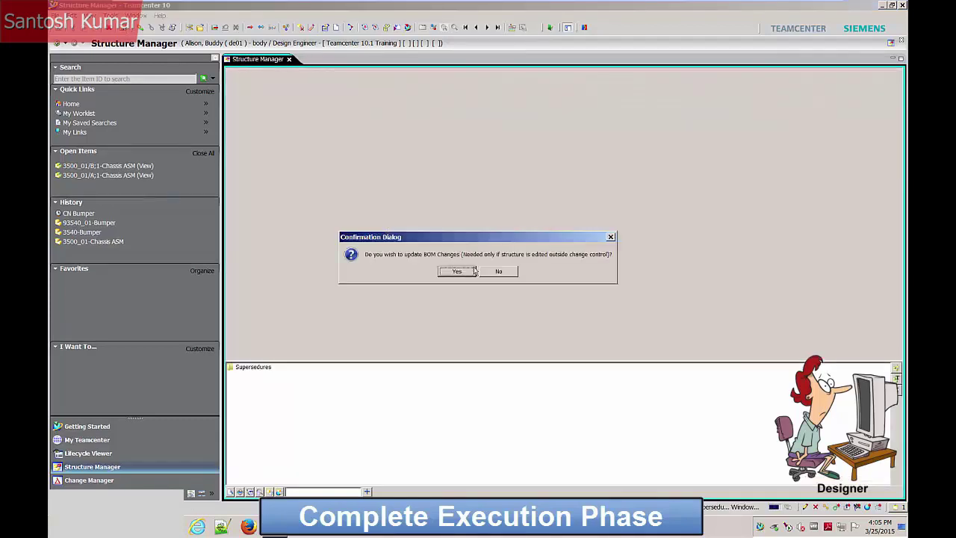
# Compare revision B with revision A to confirm 93540_01 supersedes 3540-Bumper, then close Structure Manager.
pyautogui.click(456, 271)
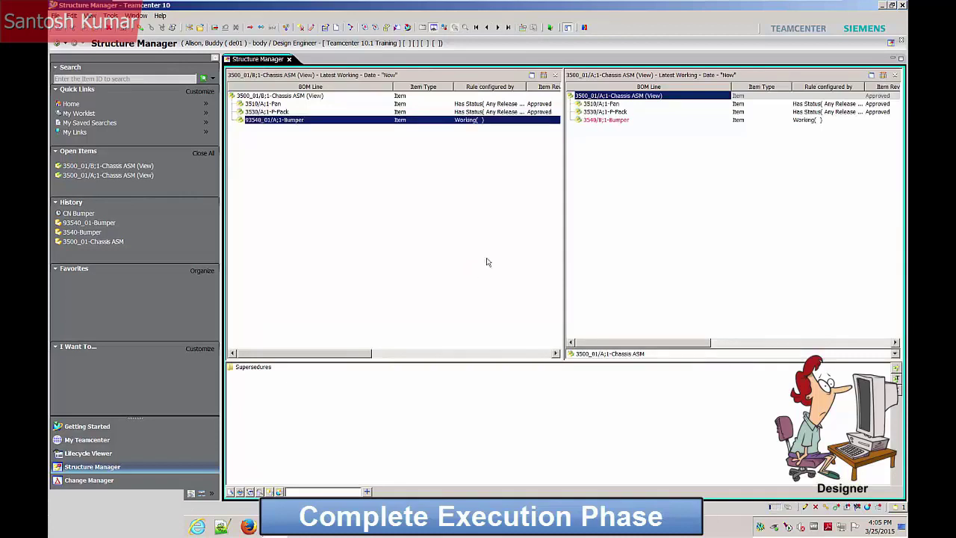
pyautogui.click(611, 120)
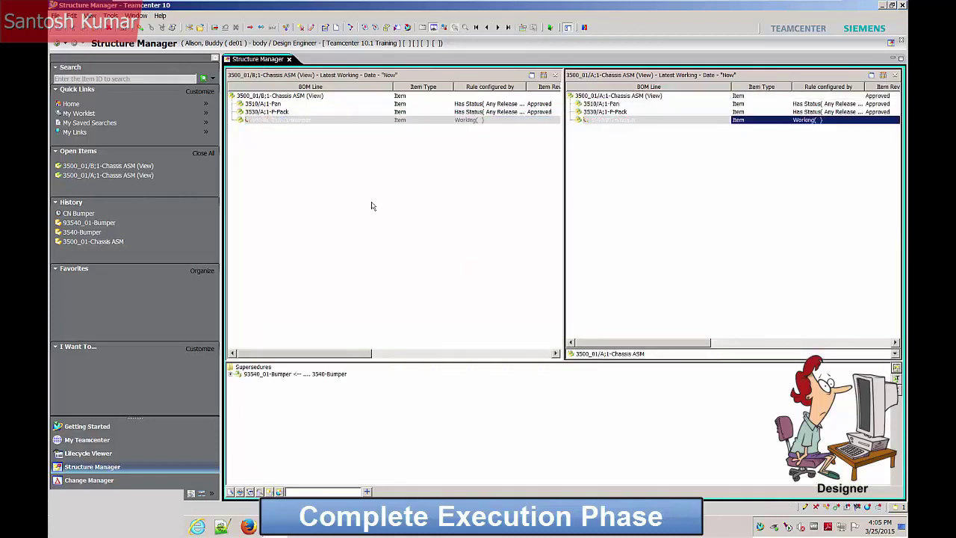
pyautogui.click(306, 120)
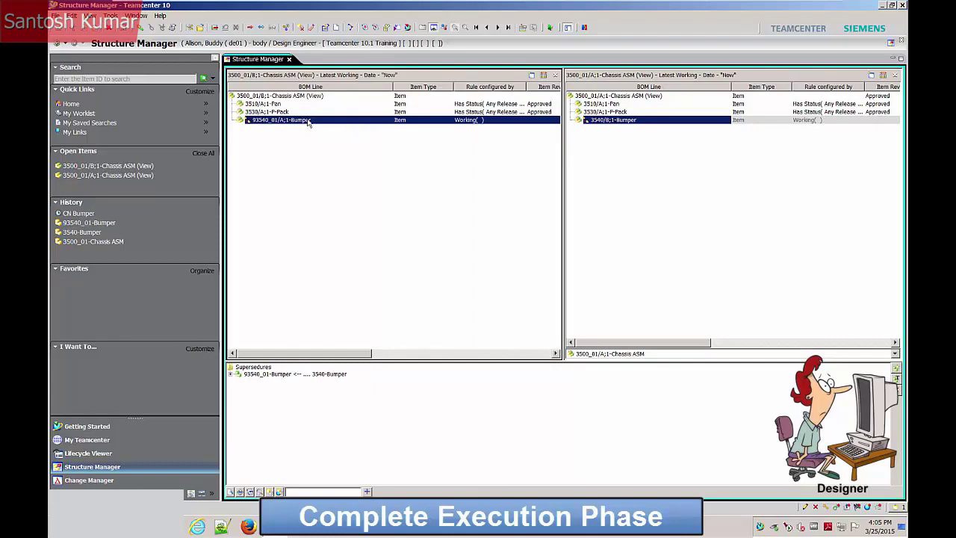
pyautogui.click(901, 42)
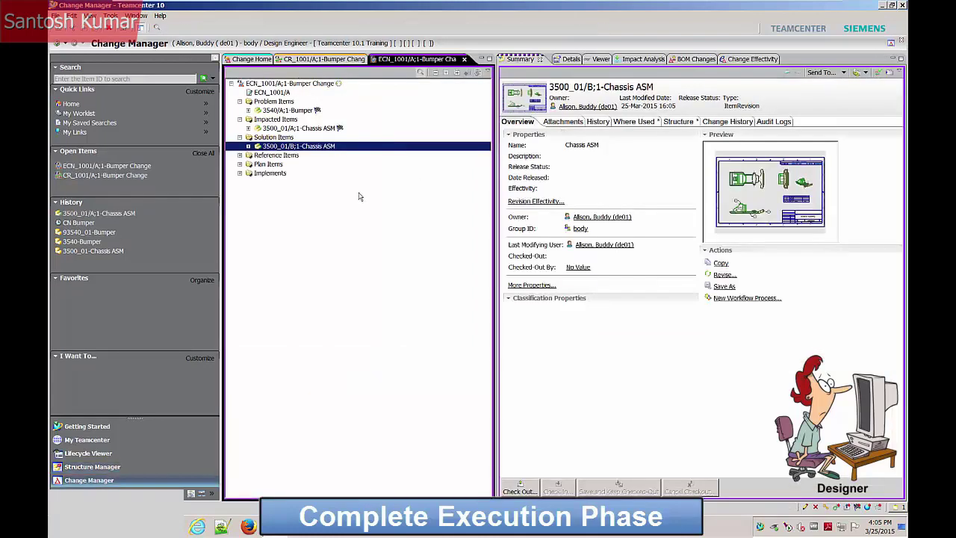
# Paste the 93540_01 bumper into Solution Items and mark the Execute ECN task complete.
pyautogui.click(275, 119)
pyautogui.rightClick(284, 137)
pyautogui.click(326, 213)
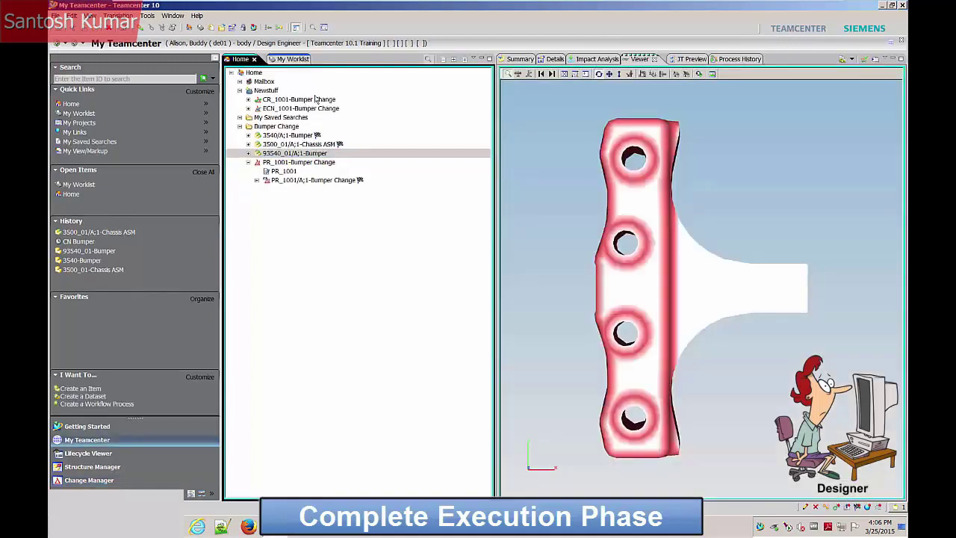
pyautogui.click(292, 58)
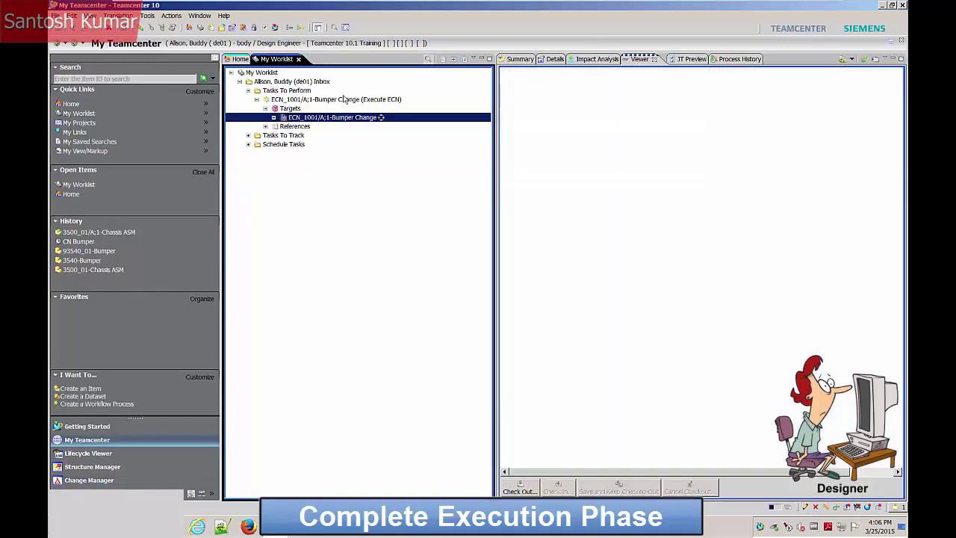
pyautogui.click(562, 472)
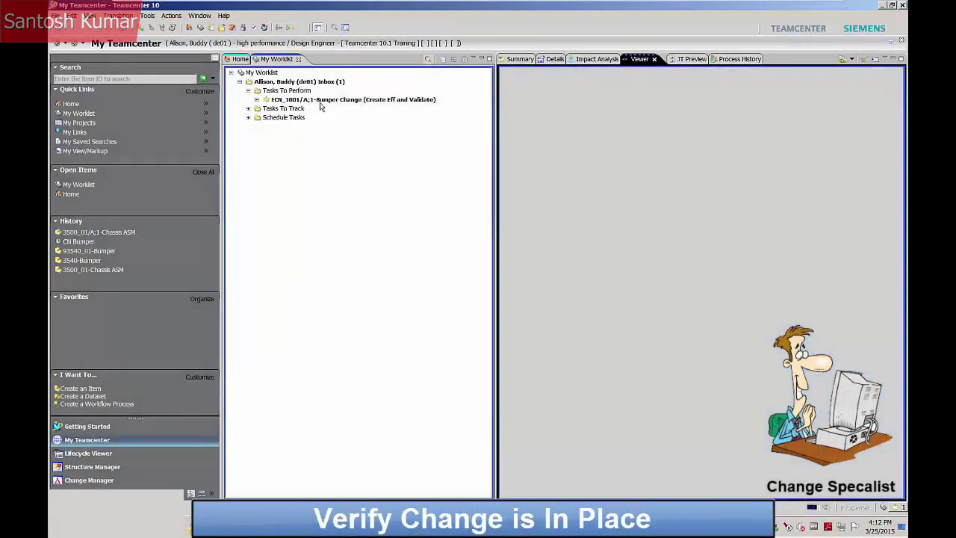
# Send ECN_1001 from the Create Eff and Validate task's targets to Change Manager.
pyautogui.click(257, 100)
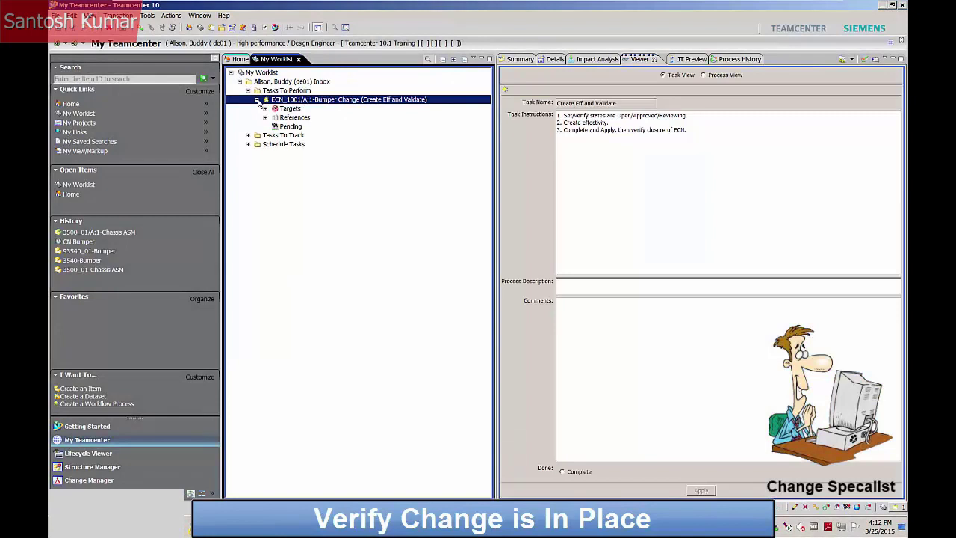
pyautogui.click(264, 108)
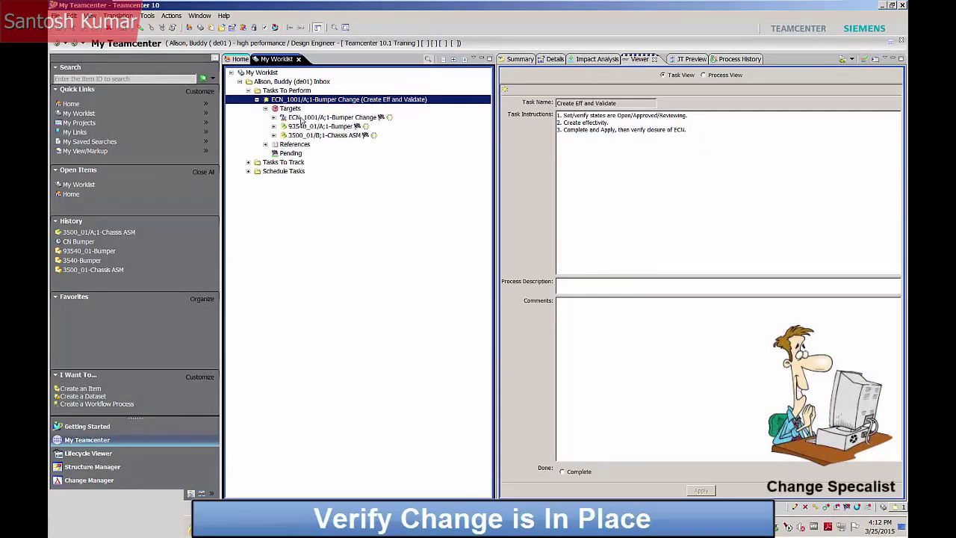
pyautogui.click(303, 118)
pyautogui.rightClick(303, 118)
pyautogui.moveTo(347, 213)
pyautogui.click(443, 233)
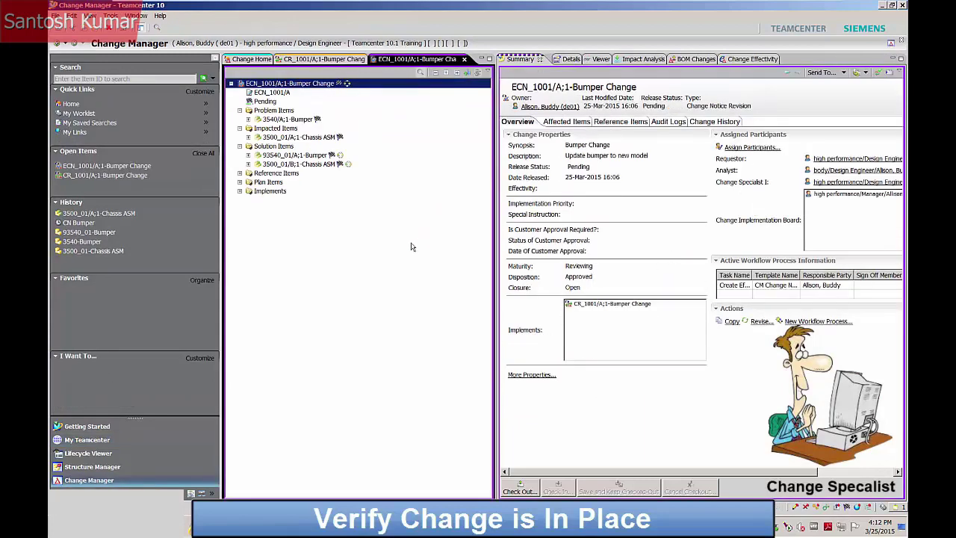
pyautogui.click(753, 59)
# Create a Pending status effectivity with end item 4500_01-Model Car revision A.
pyautogui.click(620, 490)
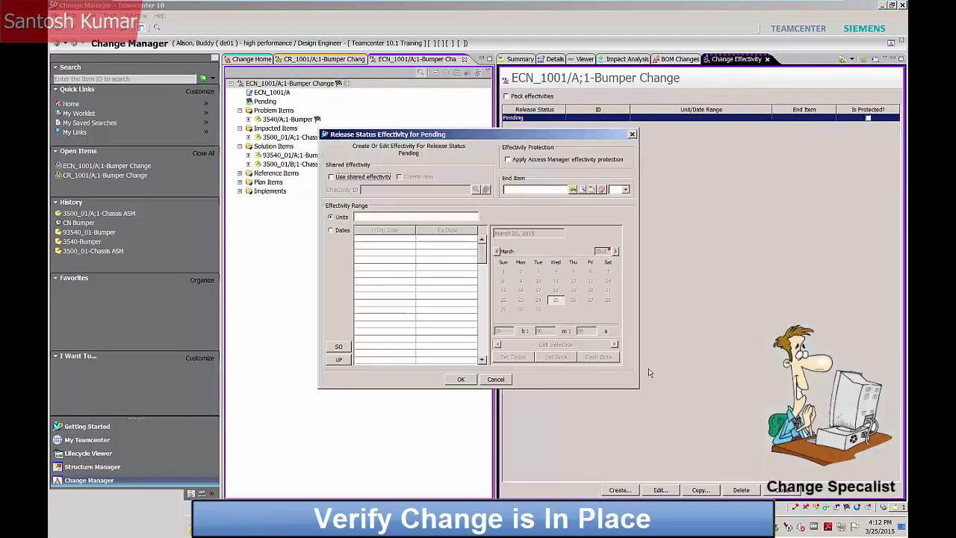
pyautogui.click(514, 189)
pyautogui.write('4500_01')
pyautogui.press('Tab')
pyautogui.click(626, 189)
pyautogui.click(617, 200)
# Set the effectivity dates to 26–31 March 2015, confirm, and go back to the worklist.
pyautogui.click(345, 230)
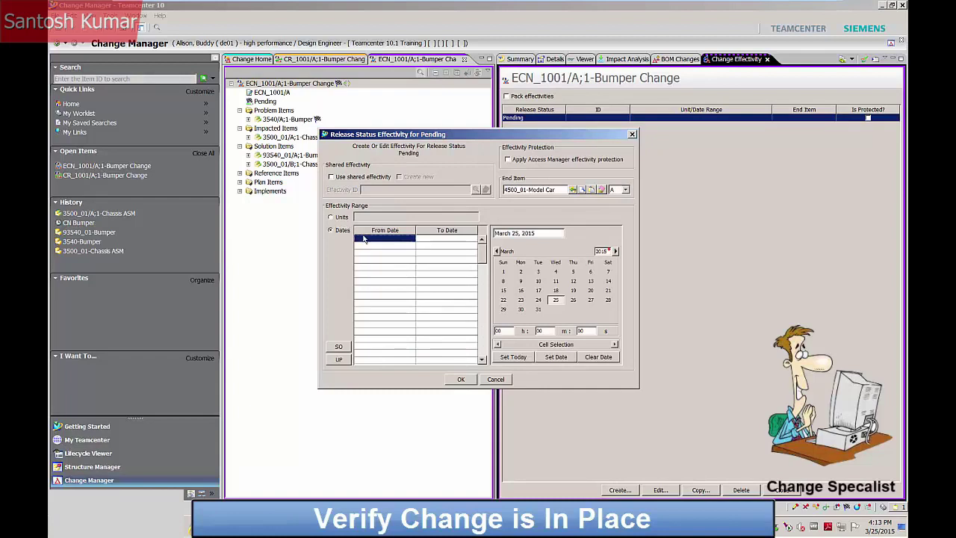
pyautogui.click(573, 299)
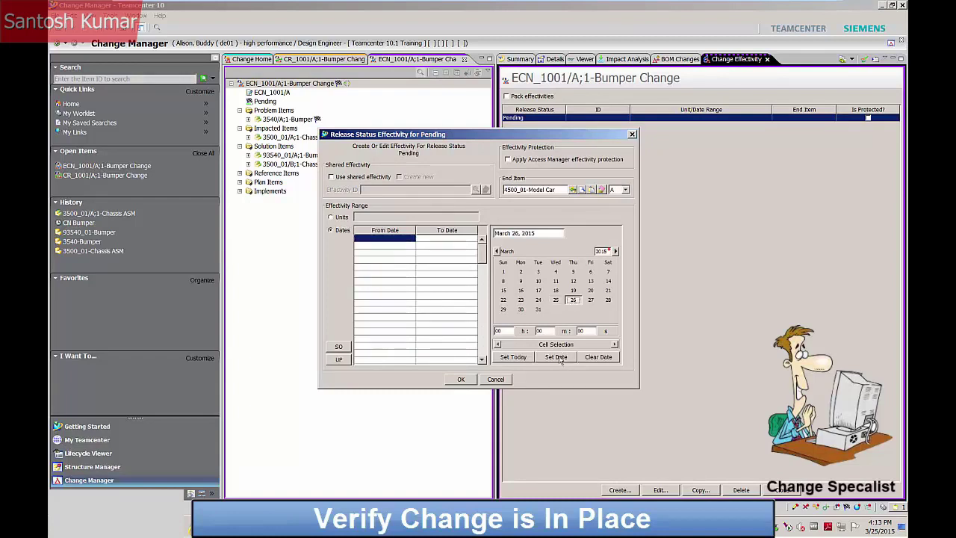
pyautogui.click(555, 357)
pyautogui.click(539, 310)
pyautogui.click(556, 357)
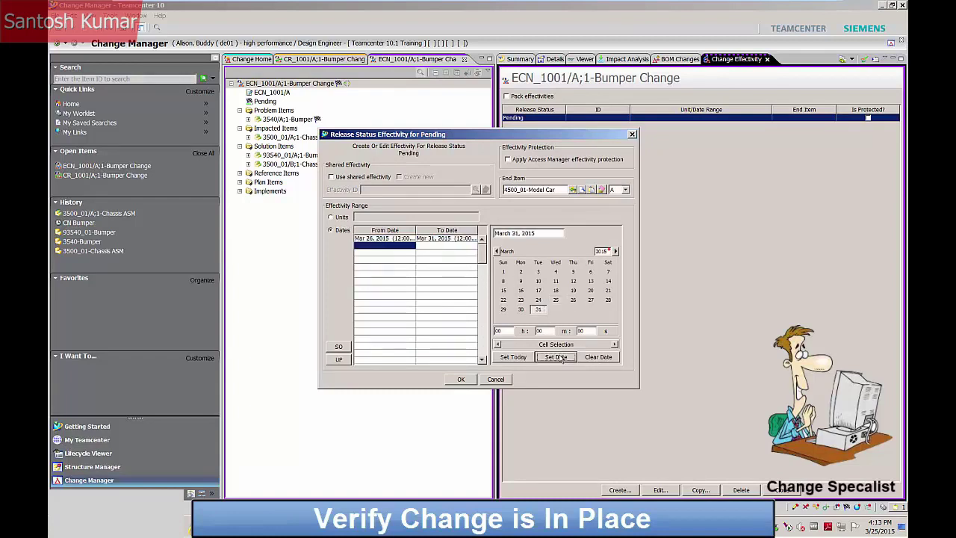
pyautogui.click(460, 380)
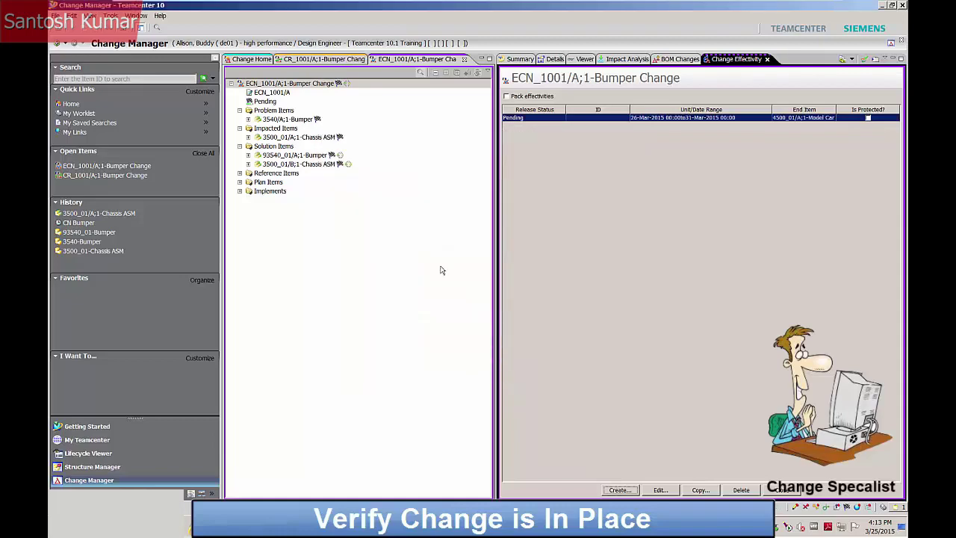
pyautogui.click(57, 43)
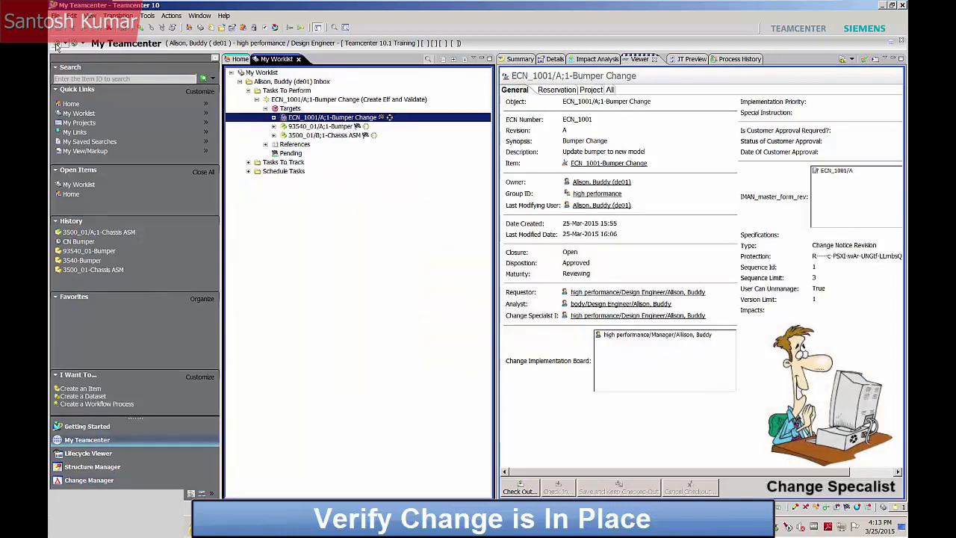
# Complete the Create Eff and Validate task.
pyautogui.click(354, 100)
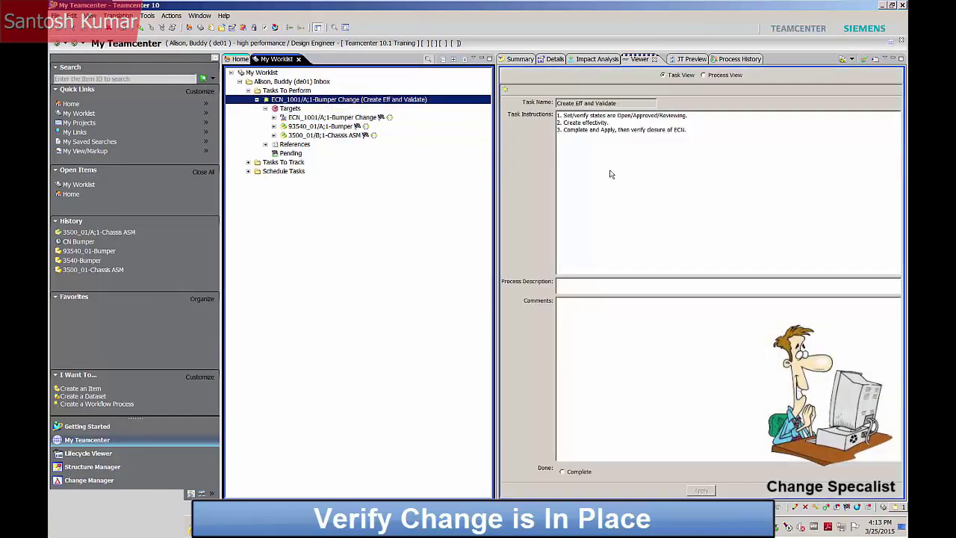
pyautogui.click(583, 472)
pyautogui.click(703, 491)
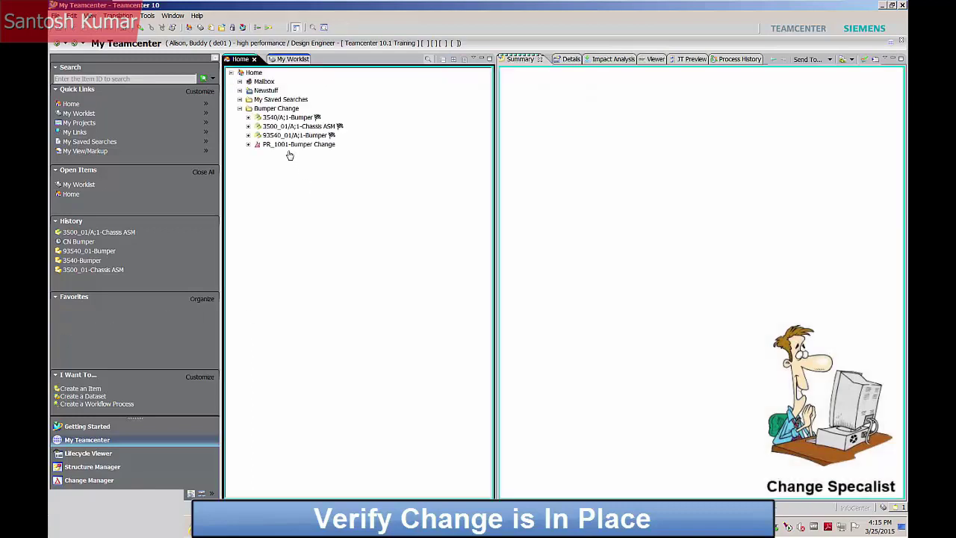
# Find where solution item 3500_01/B Chassis ASM is used and send Model Car to Structure Manager.
pyautogui.click(240, 91)
pyautogui.click(248, 108)
pyautogui.click(257, 127)
pyautogui.click(265, 171)
pyautogui.click(324, 189)
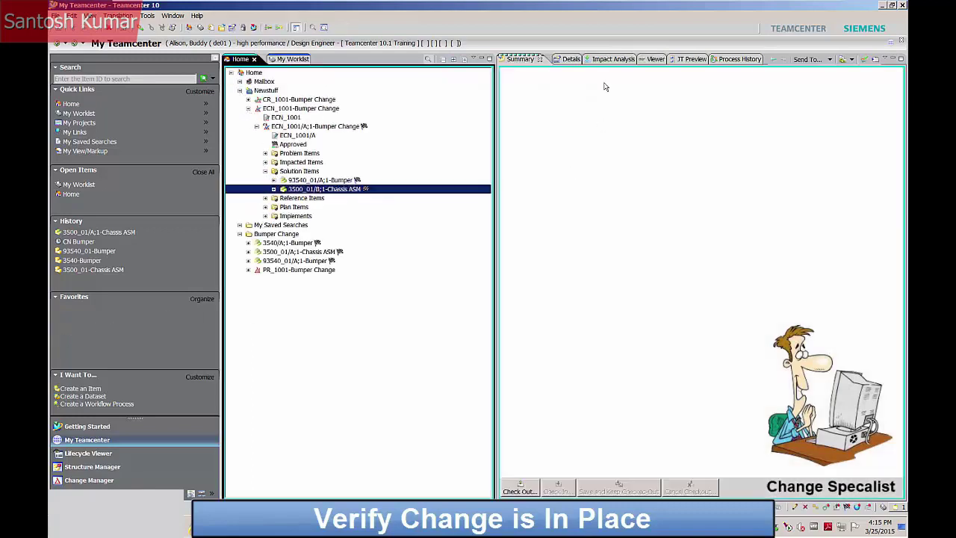
pyautogui.click(598, 59)
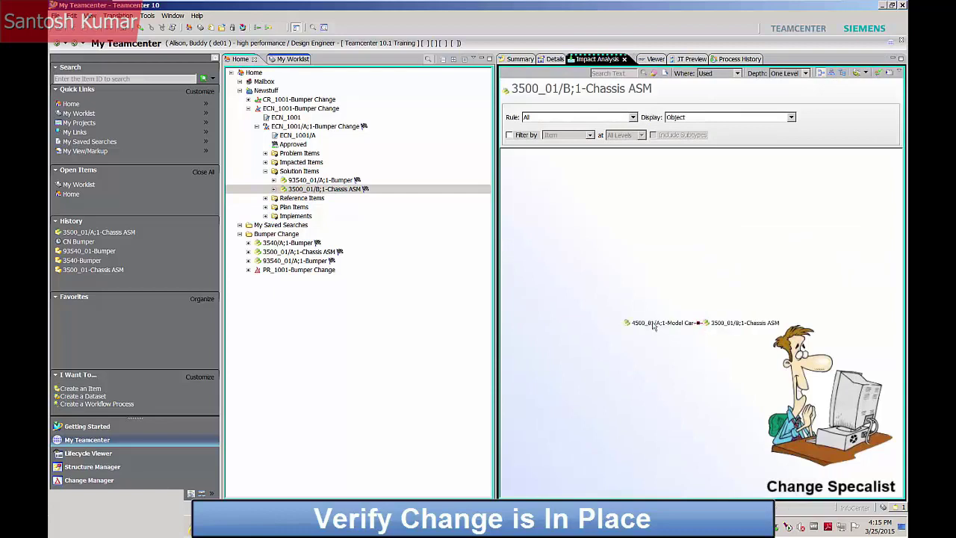
pyautogui.rightClick(656, 326)
pyautogui.moveTo(706, 277)
pyautogui.click(822, 384)
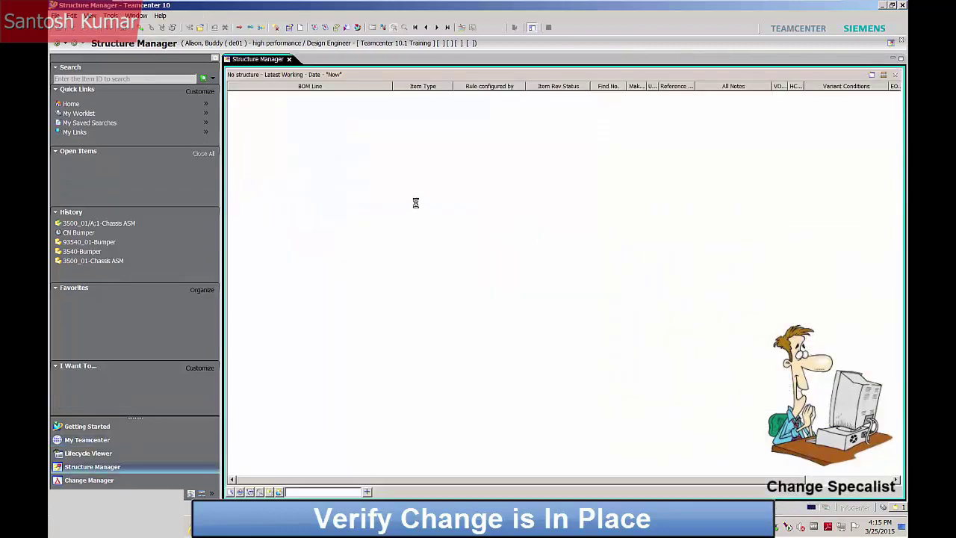
# Expand Chassis, Front and Rear ASM and apply the CCC Approved; Config by Date revision rule.
pyautogui.click(231, 120)
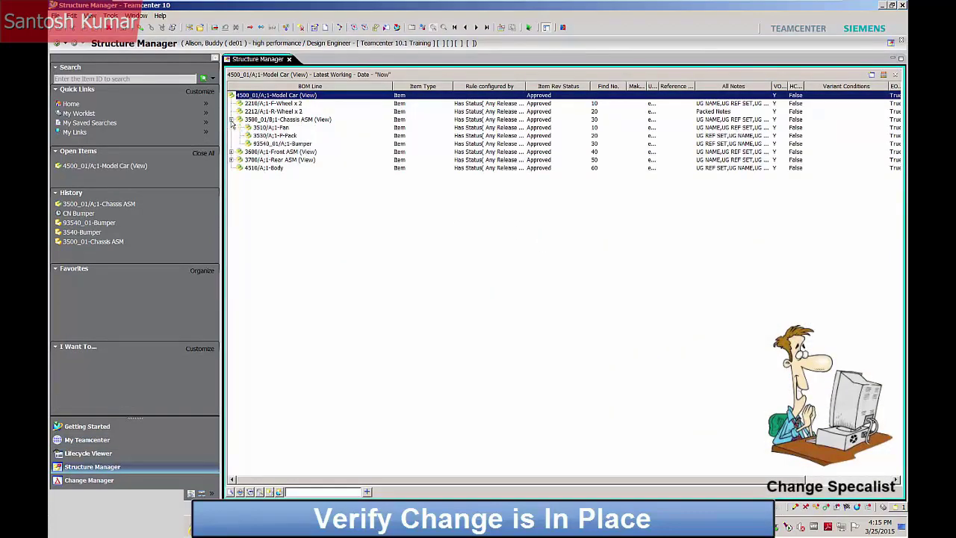
pyautogui.click(231, 151)
pyautogui.click(231, 201)
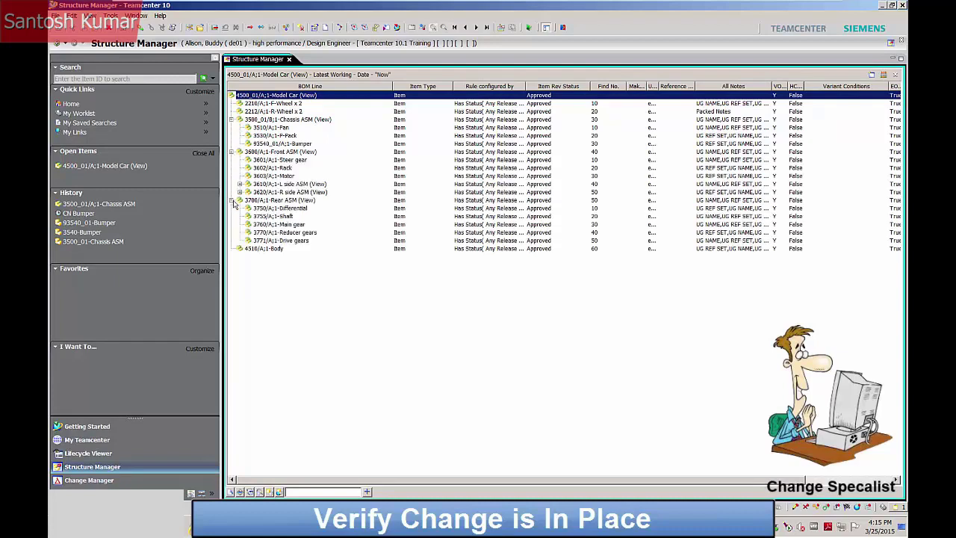
pyautogui.click(355, 27)
pyautogui.click(334, 252)
pyautogui.click(427, 309)
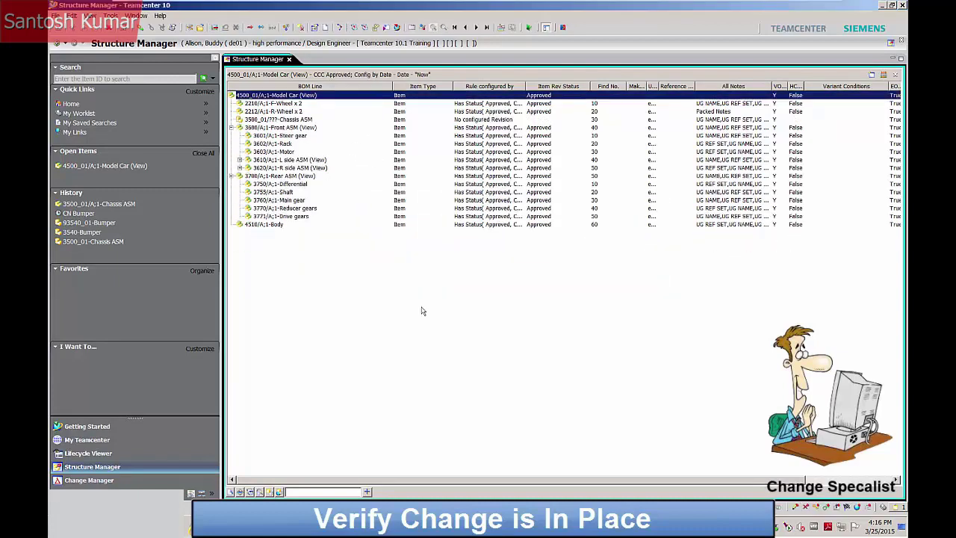
# Configure the structure by end item 4500_01-Model Car.
pyautogui.click(110, 15)
pyautogui.moveTo(168, 145)
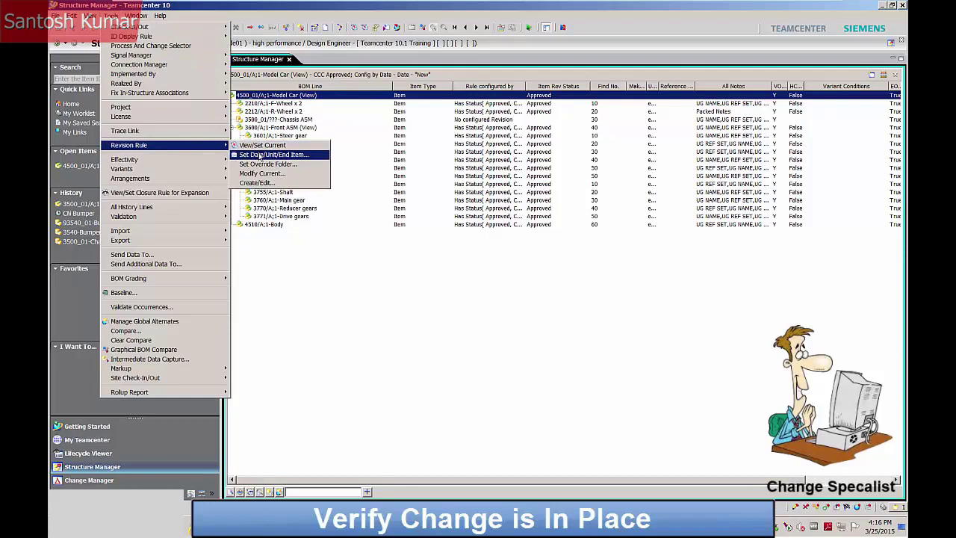
pyautogui.click(260, 155)
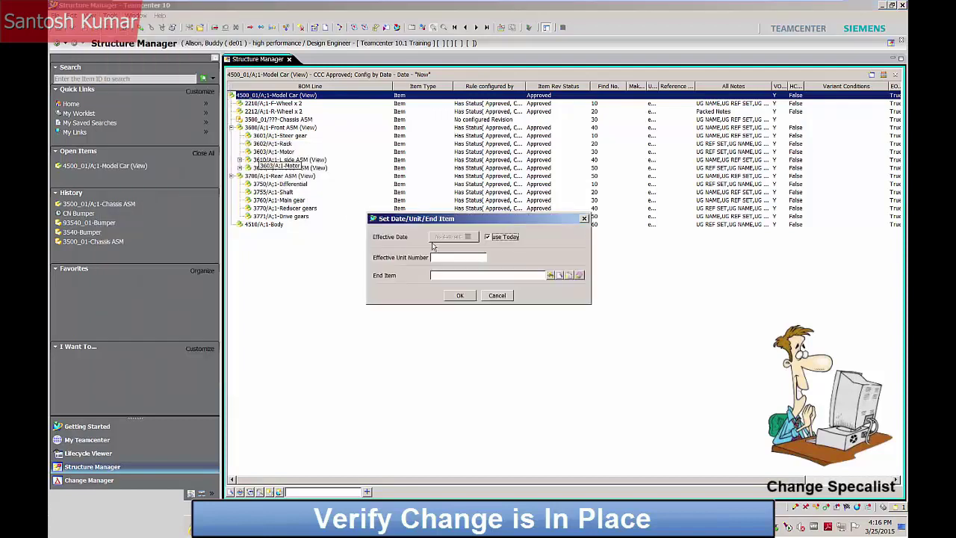
pyautogui.click(456, 275)
pyautogui.write('4500_01-Model Car')
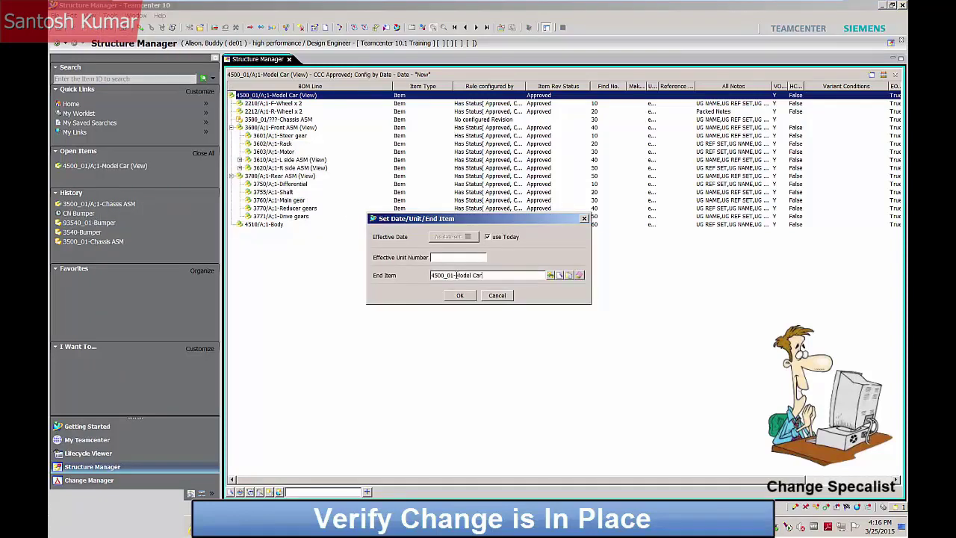
pyautogui.click(460, 296)
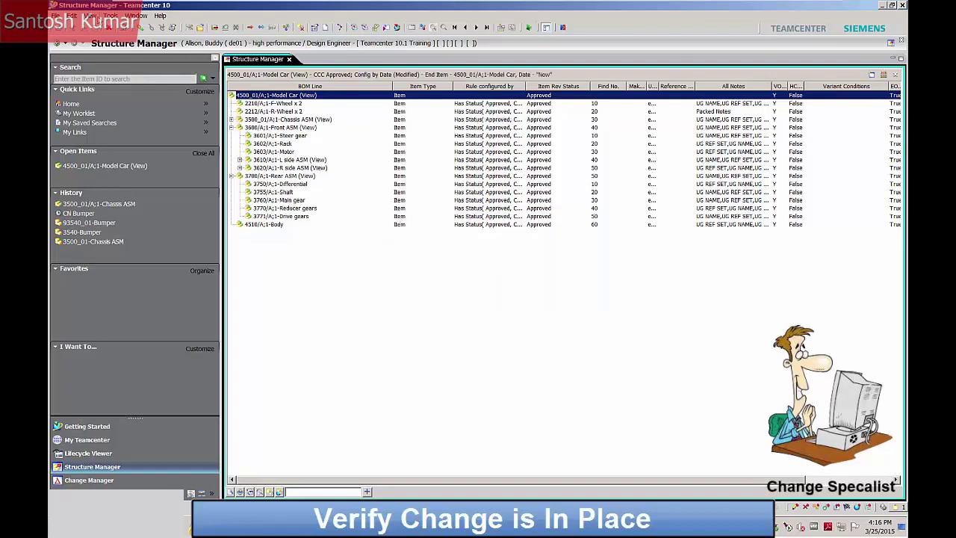
pyautogui.click(89, 15)
pyautogui.click(254, 267)
pyautogui.click(462, 285)
# Select the 3540/A;1-Bumper under Chassis ASM and load the whole structure in the 3D Graphics view.
pyautogui.click(231, 119)
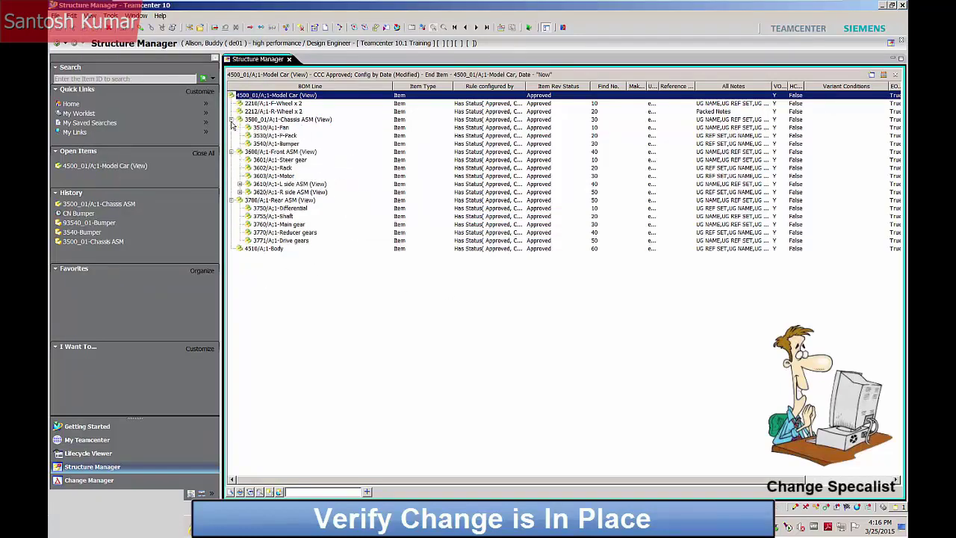
pyautogui.click(277, 143)
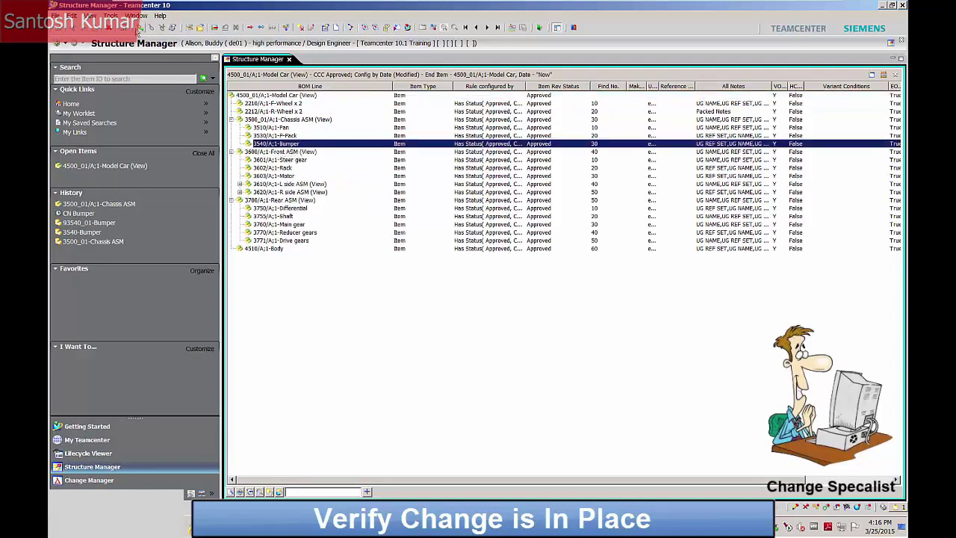
pyautogui.click(422, 28)
pyautogui.click(456, 278)
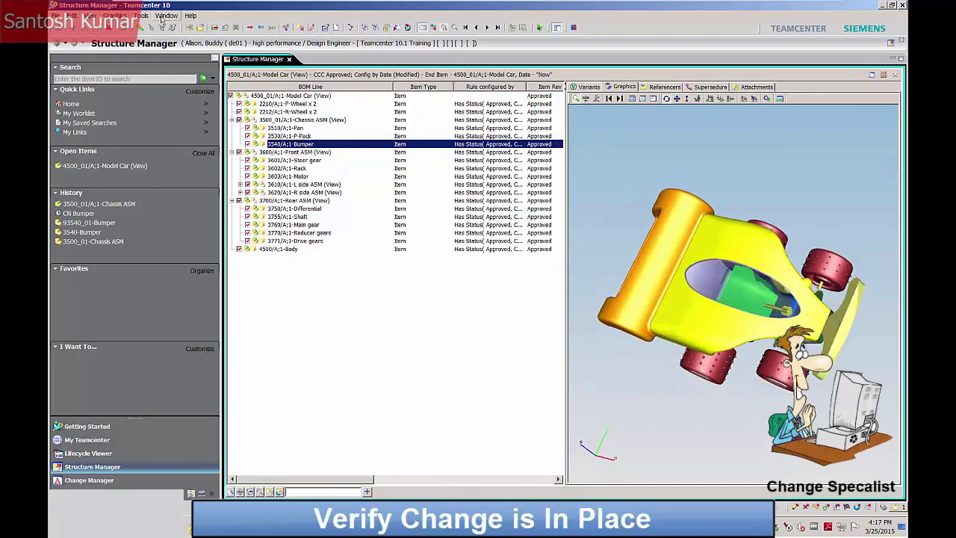
# Replace today's date with a 27 March 2015 effective date so Chassis ASM shows bumper 93540_01.
pyautogui.click(140, 15)
pyautogui.moveTo(223, 147)
pyautogui.click(487, 237)
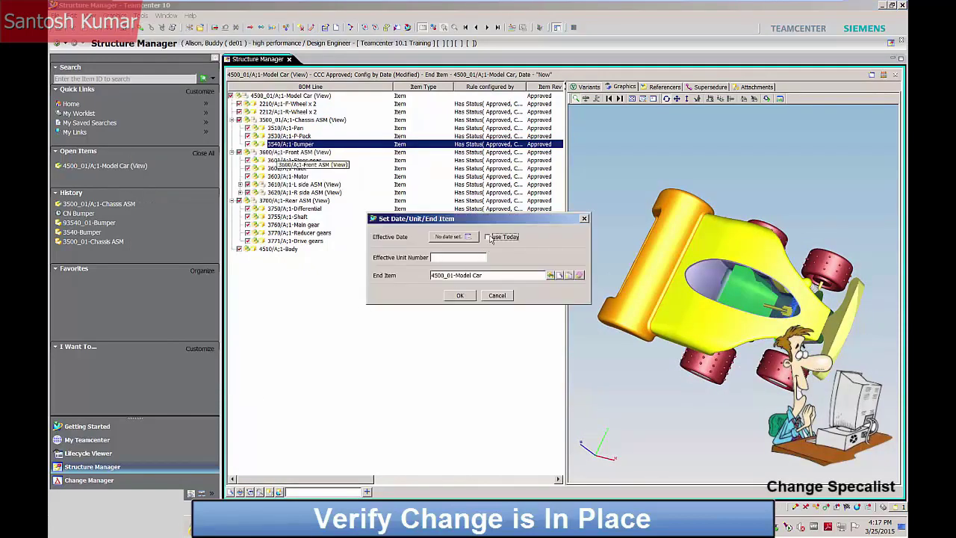
pyautogui.click(468, 237)
pyautogui.click(455, 183)
pyautogui.click(429, 224)
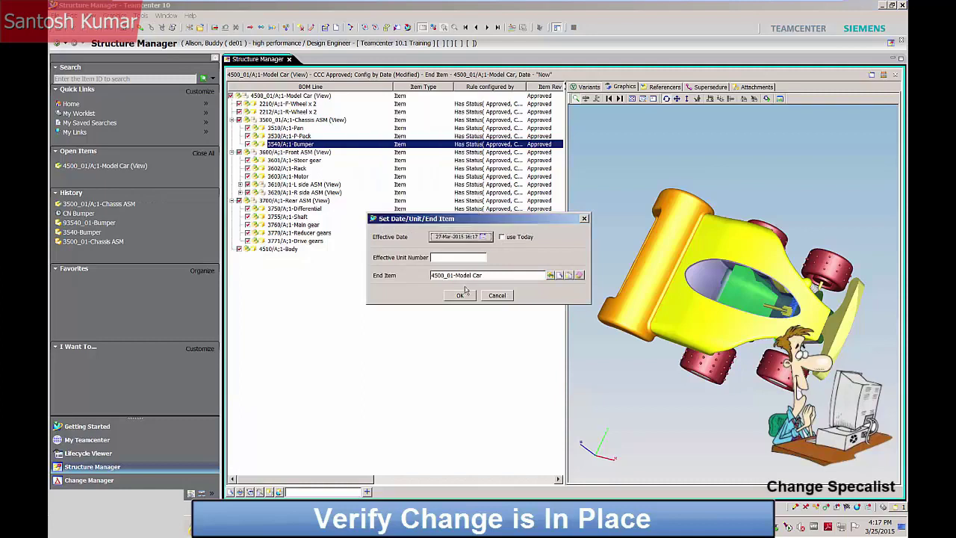
pyautogui.click(460, 295)
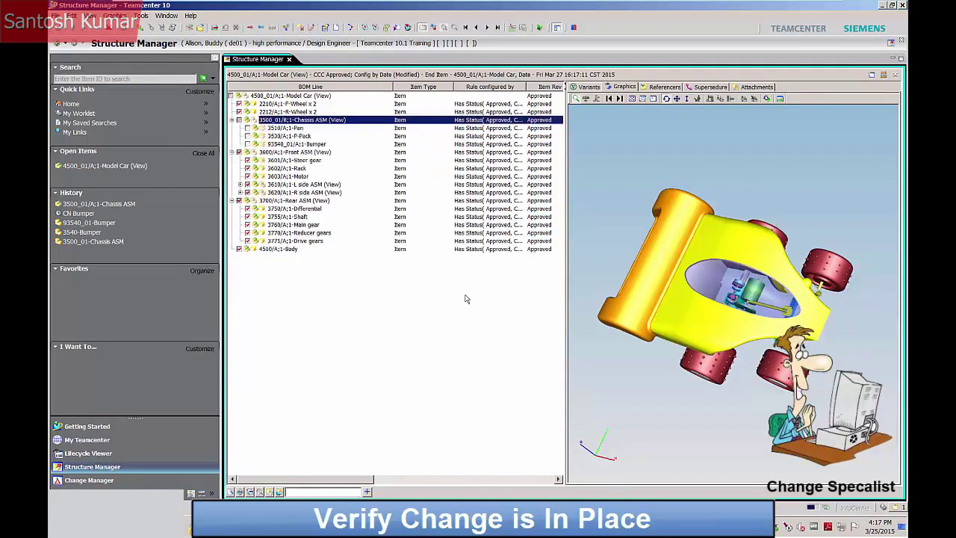
pyautogui.click(648, 388)
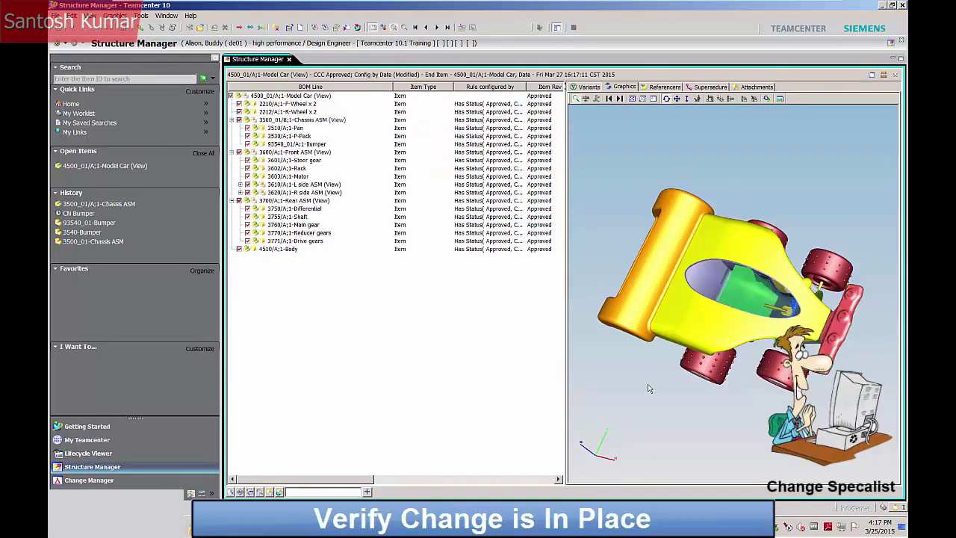